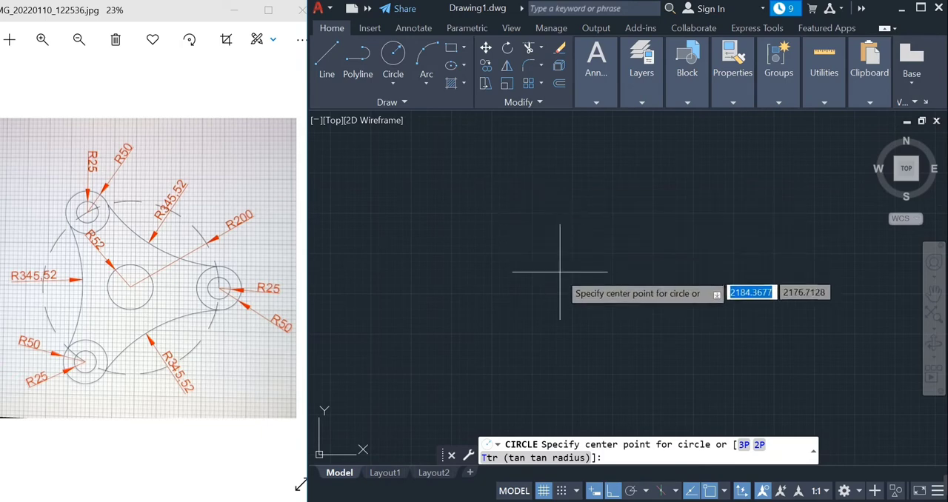
Draw two concentric circles with radii 200 and 52 in the middle of the drawing area
click(559, 273)
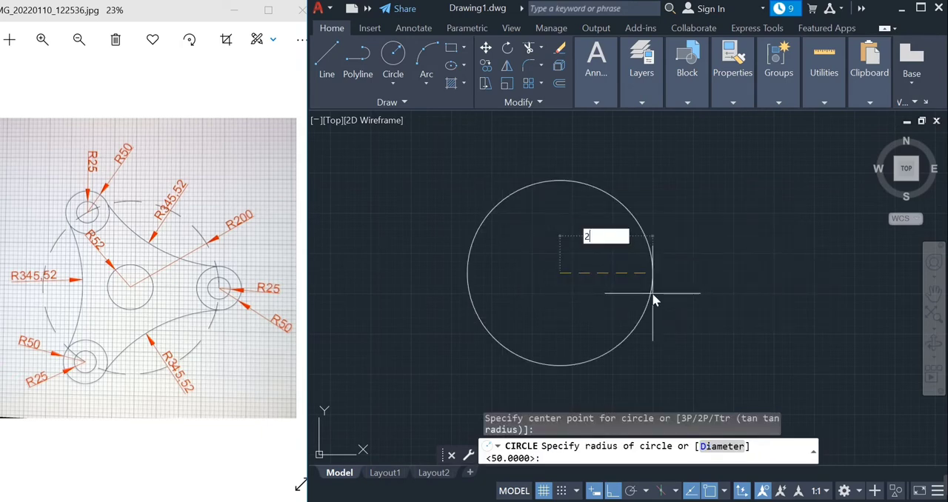
key(Return)
scroll(652, 290, down, 4)
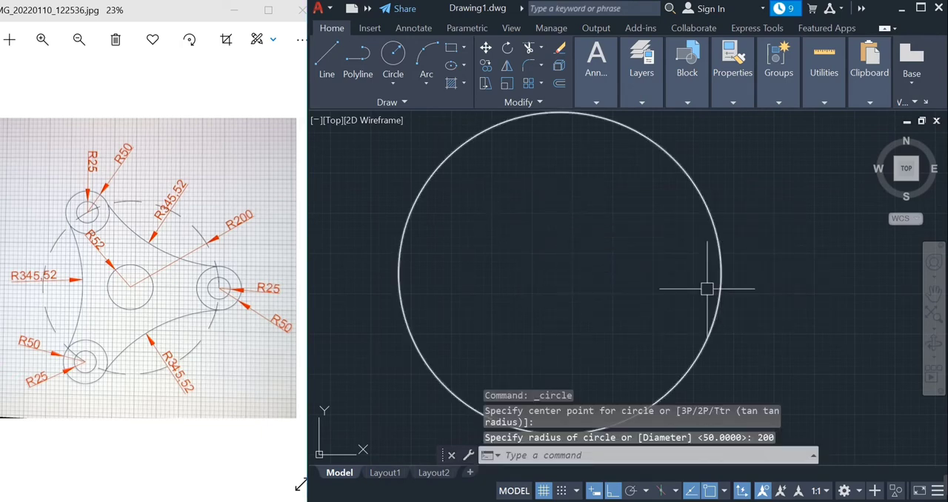
scroll(693, 289, down, 2)
key(Return)
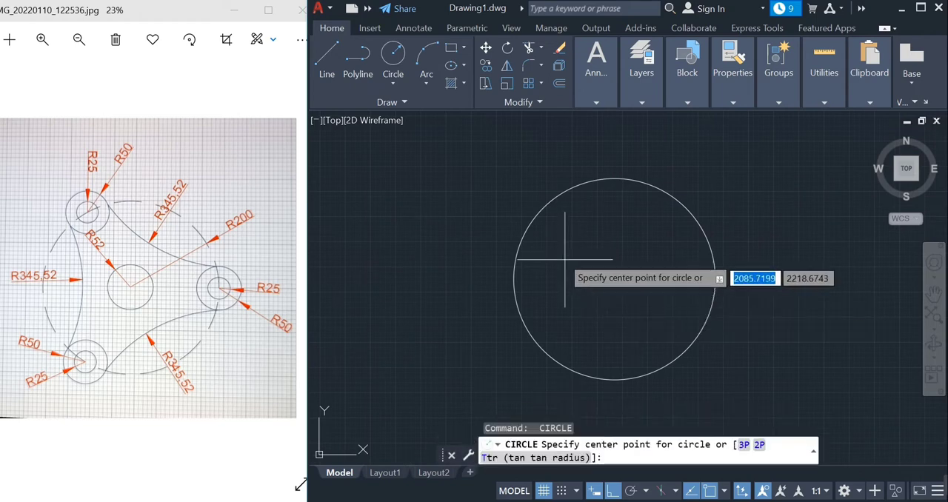
click(614, 279)
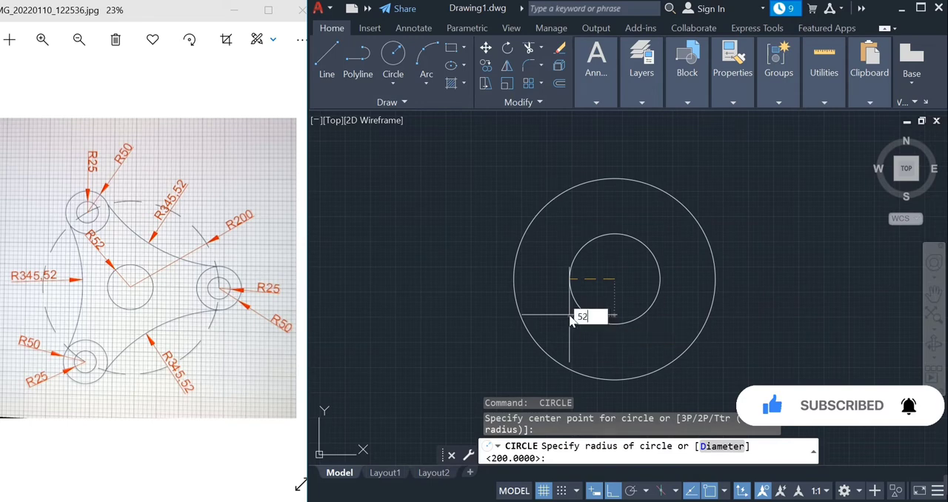
text(52)
key(Return)
Draw concentric circles of radius 25 and 50 centred on the right quadrant point of the radius 200 circle
scroll(626, 282, up, 2)
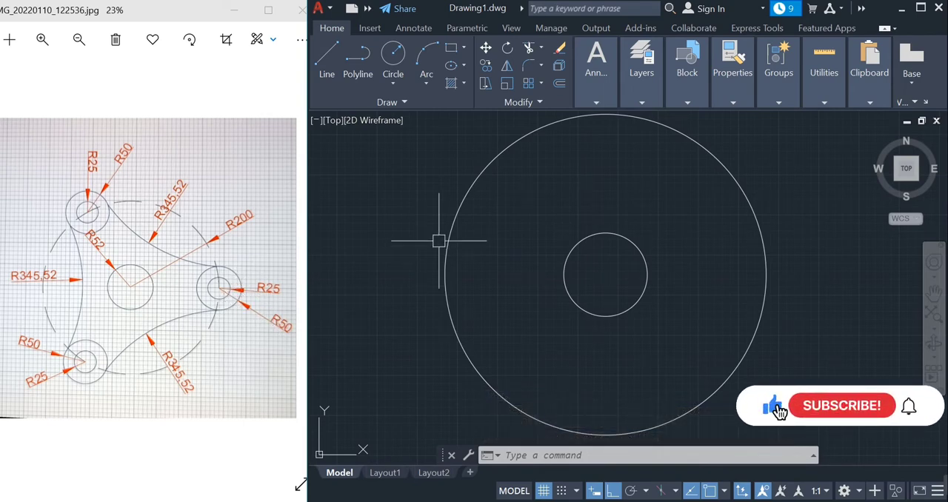
click(396, 66)
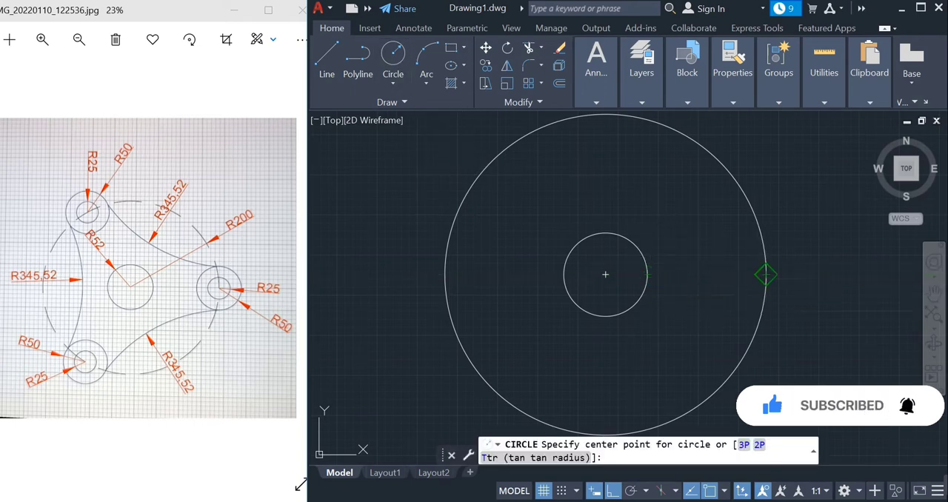
click(766, 275)
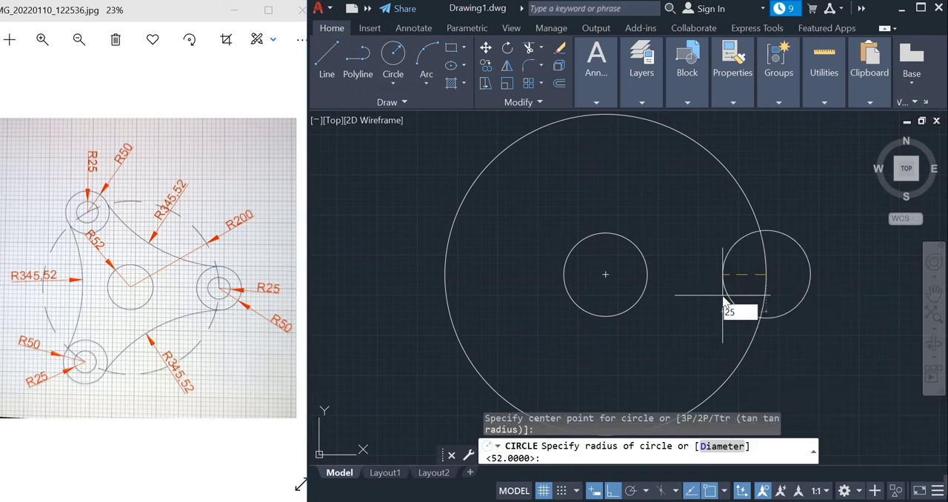
key(Return)
key(Return)
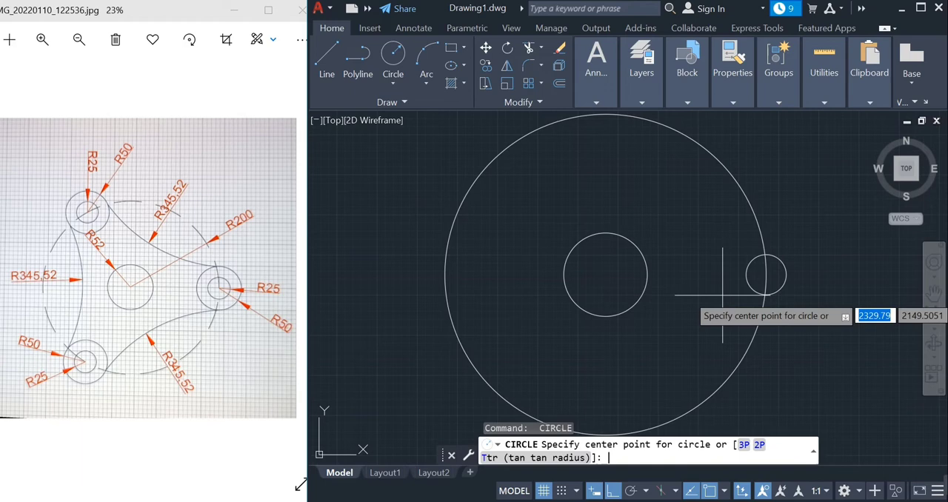
click(765, 275)
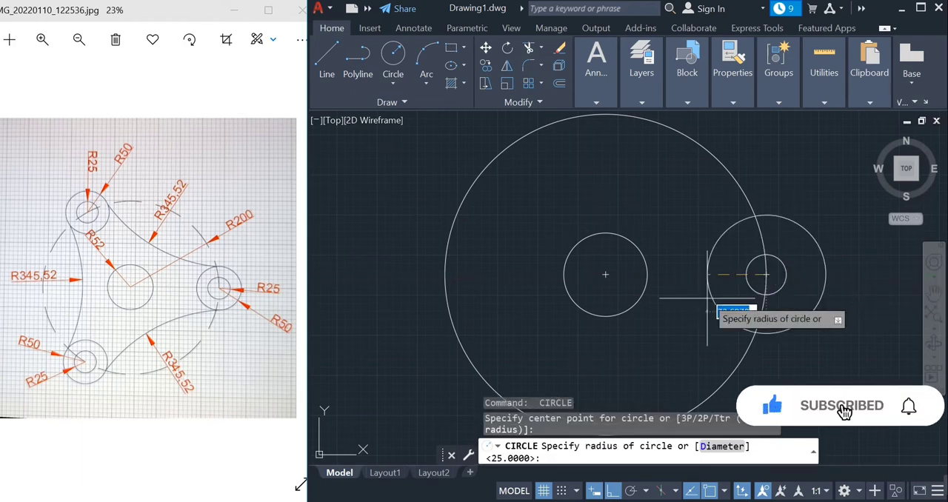
key(Return)
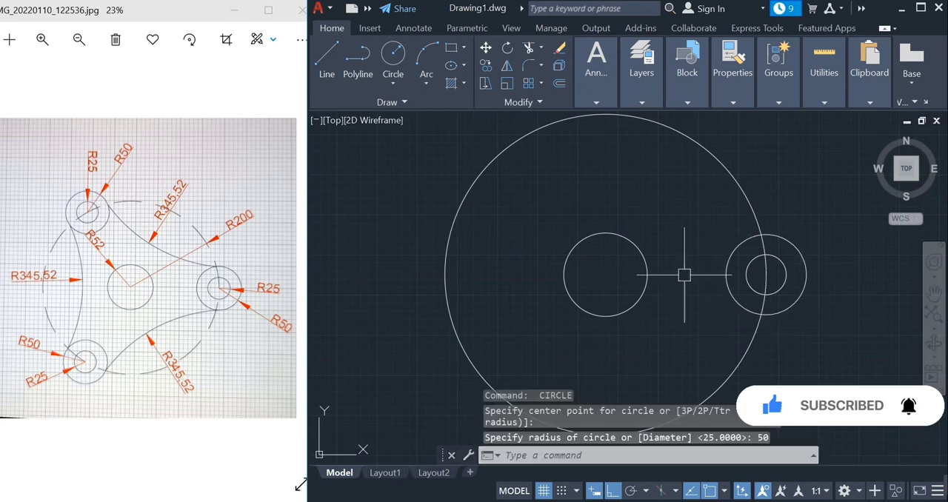
Draw a vertical line a little over 400 units long upward from the centre of the two small concentric circles
scroll(688, 208, up, 2)
scroll(662, 216, down, 6)
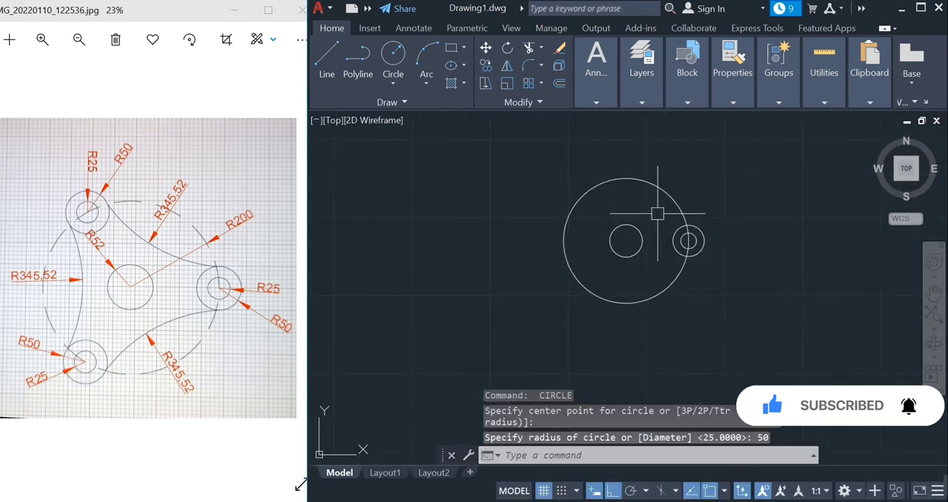
scroll(670, 193, up, 2)
scroll(675, 200, up, 2)
scroll(670, 208, down, 2)
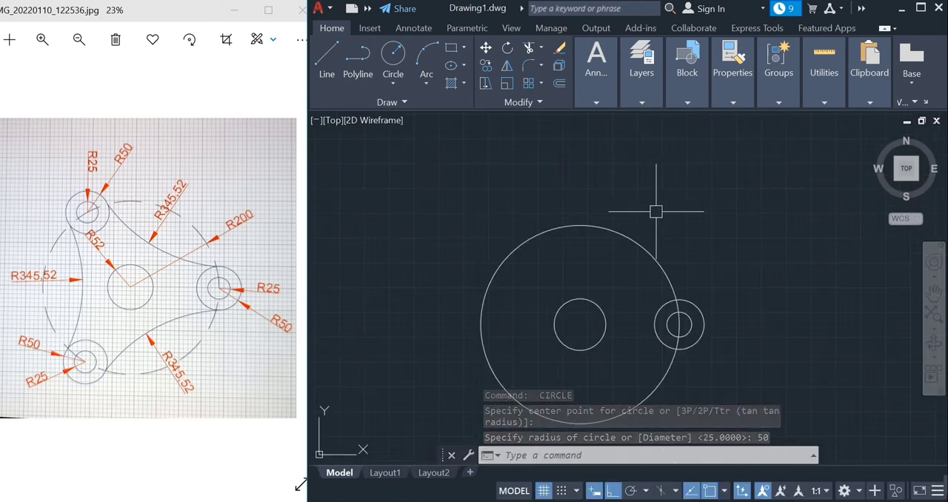
click(333, 59)
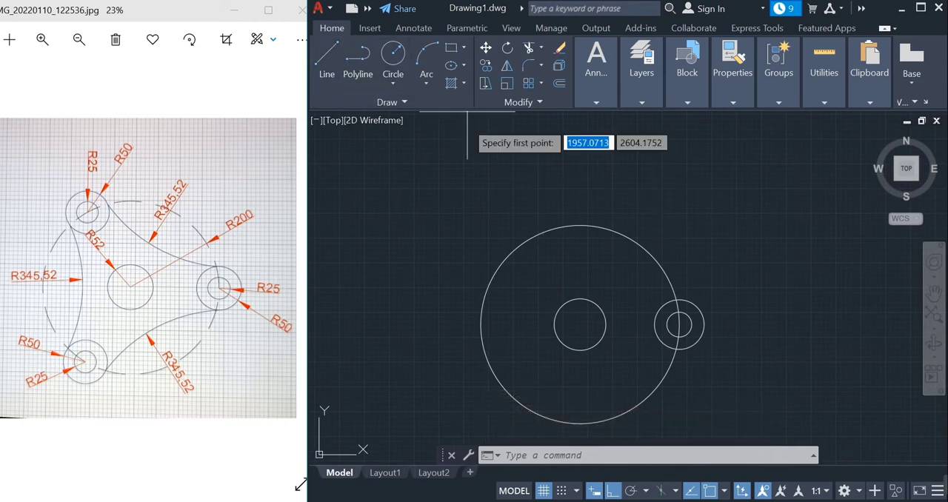
click(677, 323)
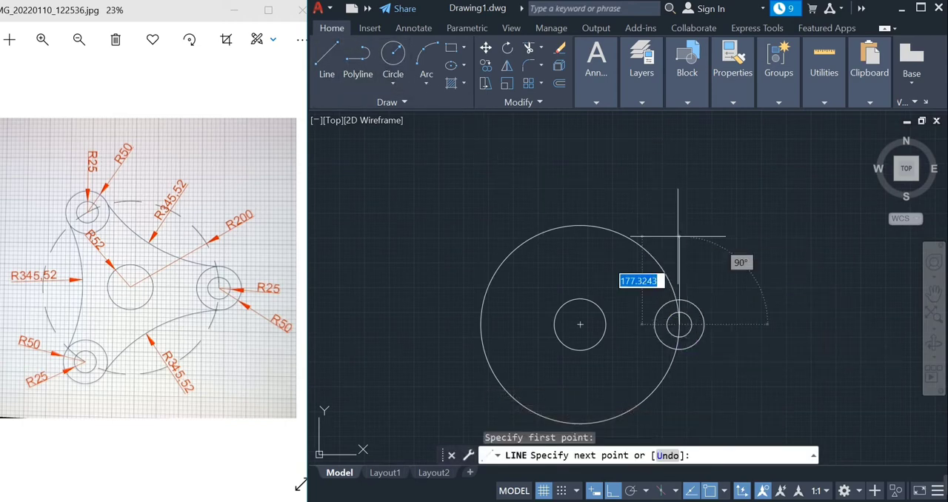
click(675, 115)
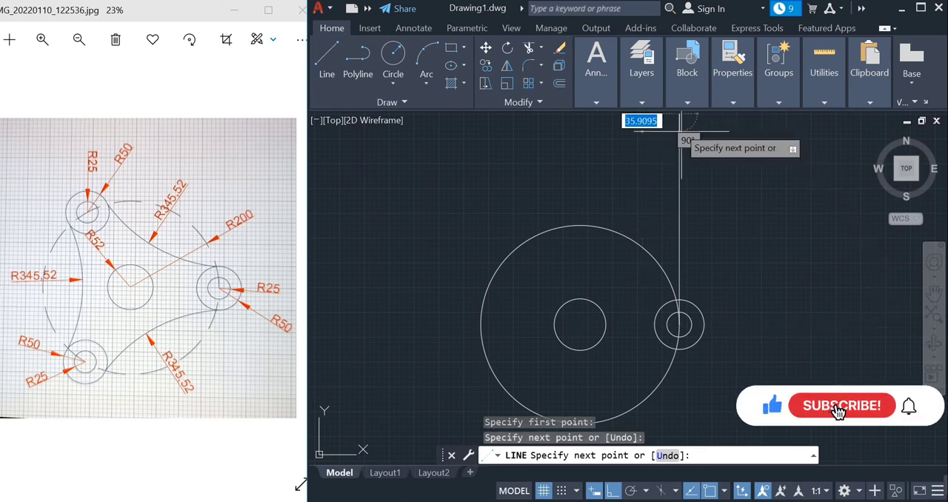
key(Escape)
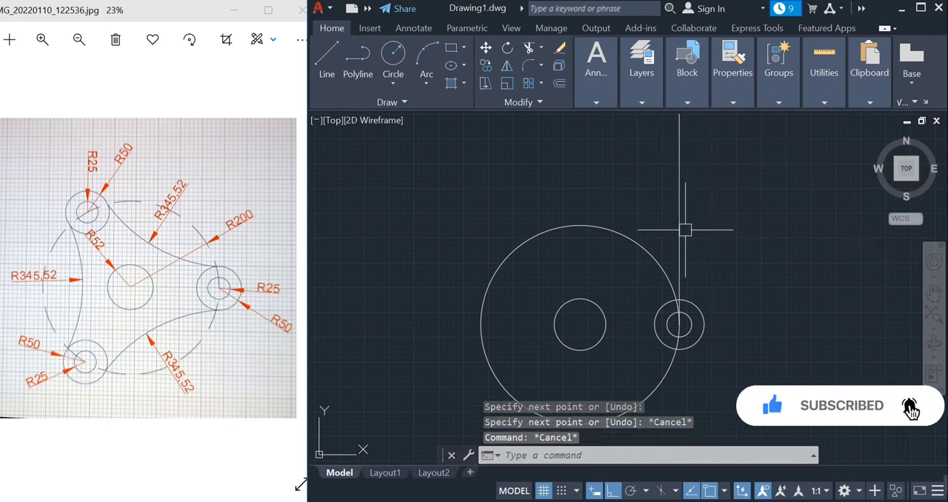
Rotate the vertical line by 60 degrees about its lower endpoint at the small circles' centre
click(680, 229)
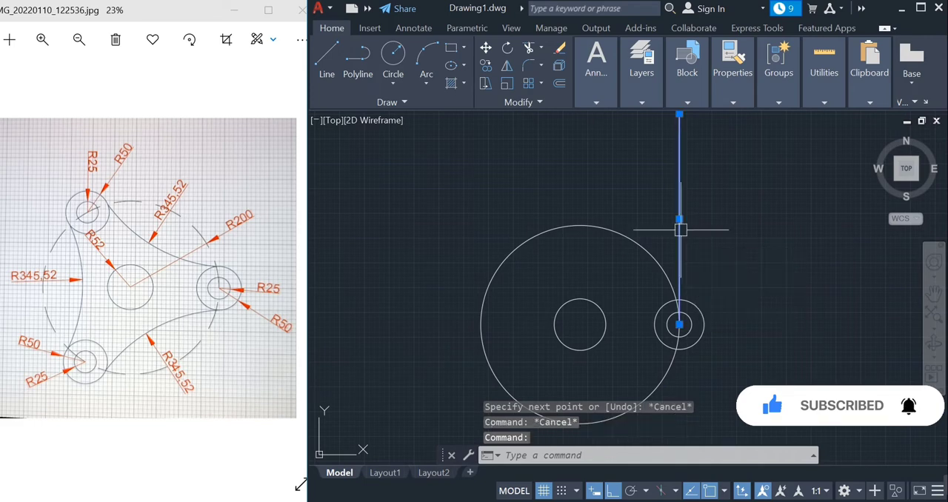
text(ro)
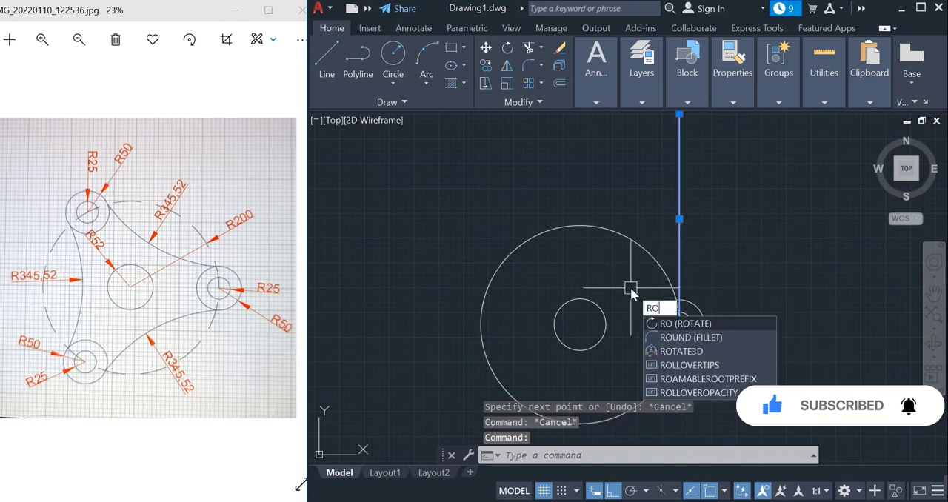
key(Return)
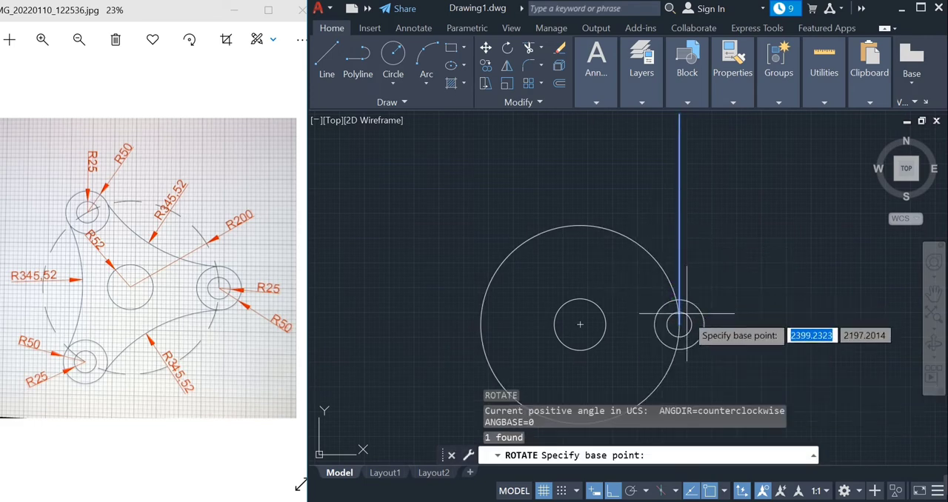
click(679, 325)
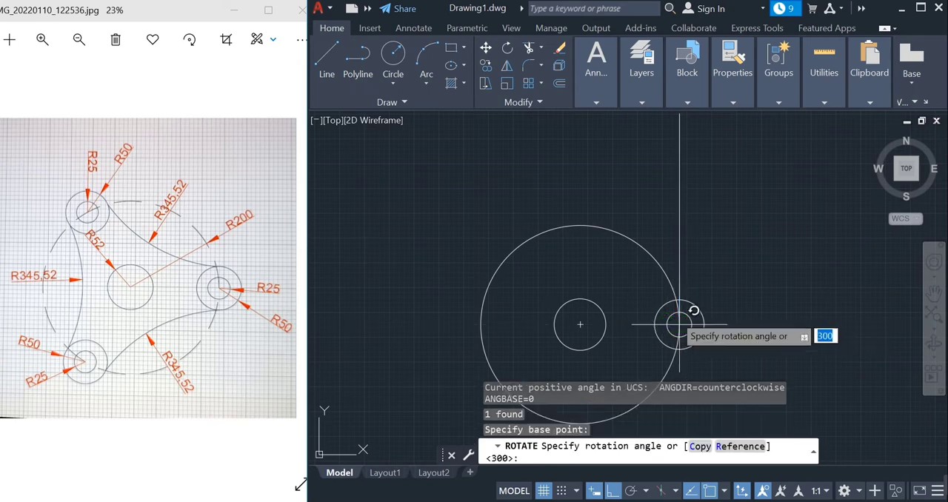
text(60)
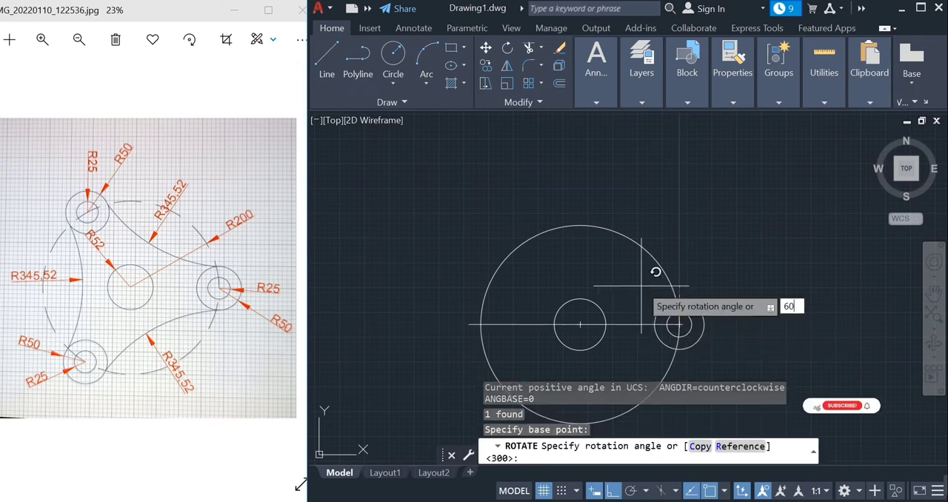
key(Return)
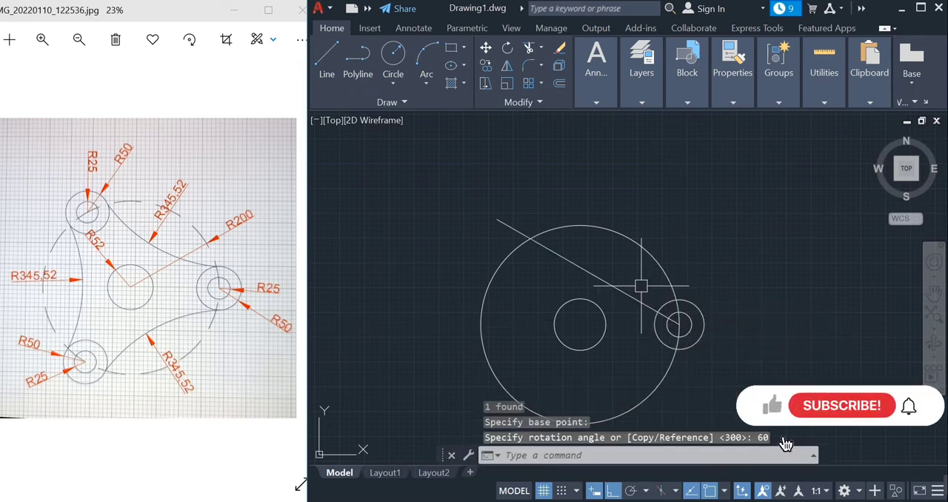
key(Escape)
Rotate a copy of the slanted line by -60 degrees about its upper-left intersection with the radius 200 circle
click(561, 260)
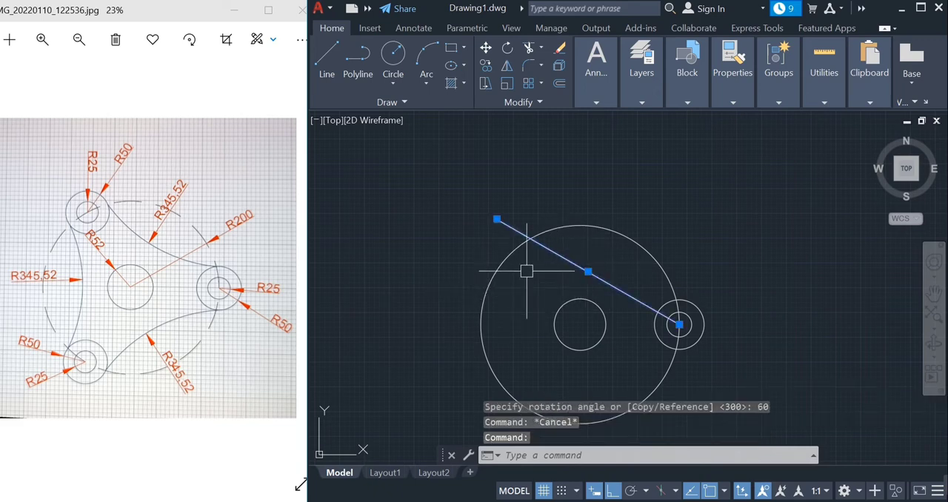
text(ro)
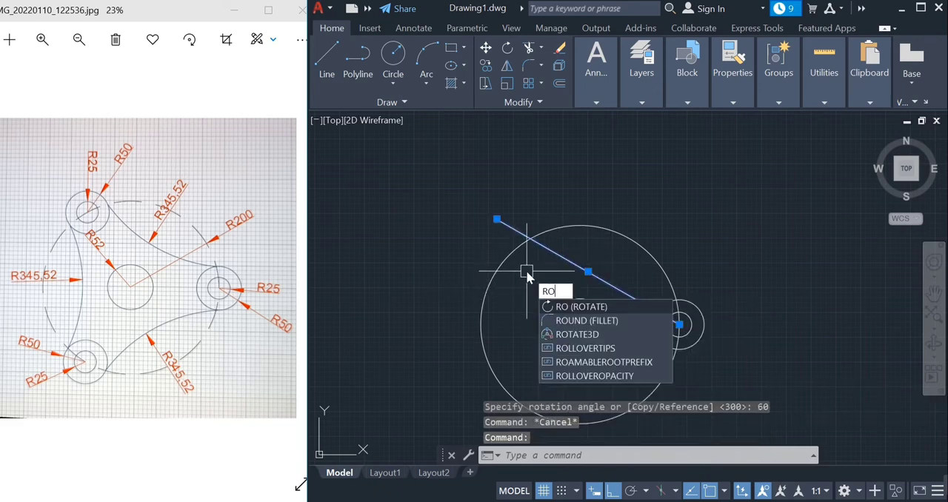
key(Return)
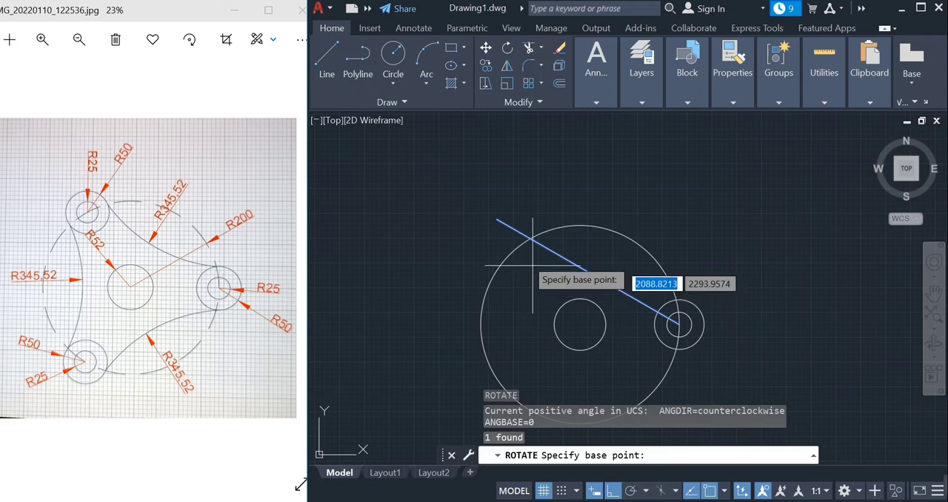
click(530, 239)
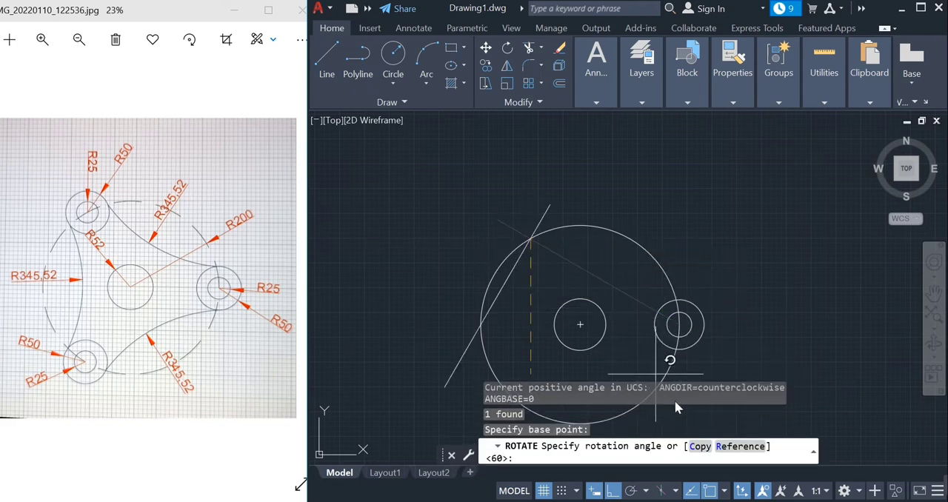
click(698, 447)
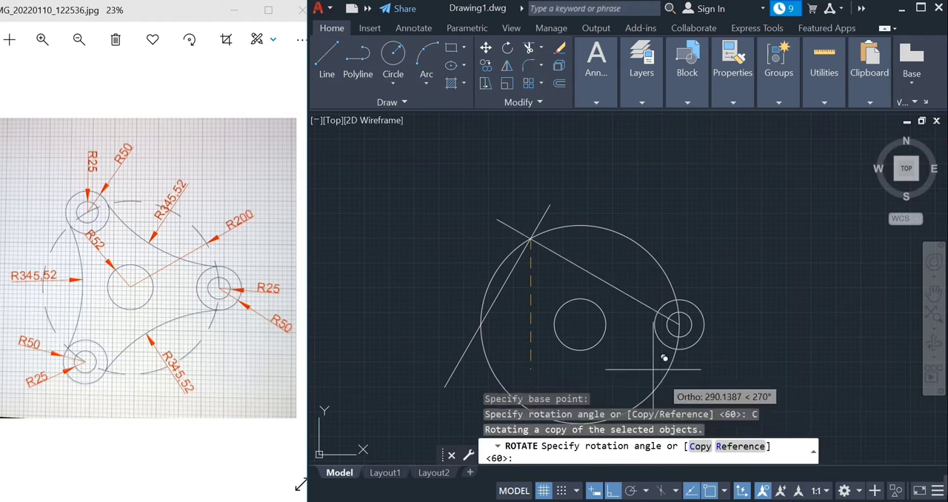
text(-60)
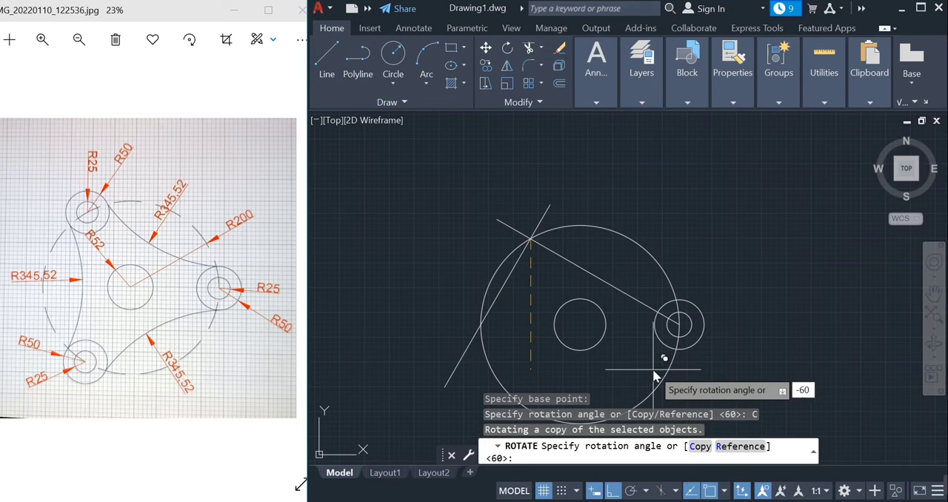
key(Return)
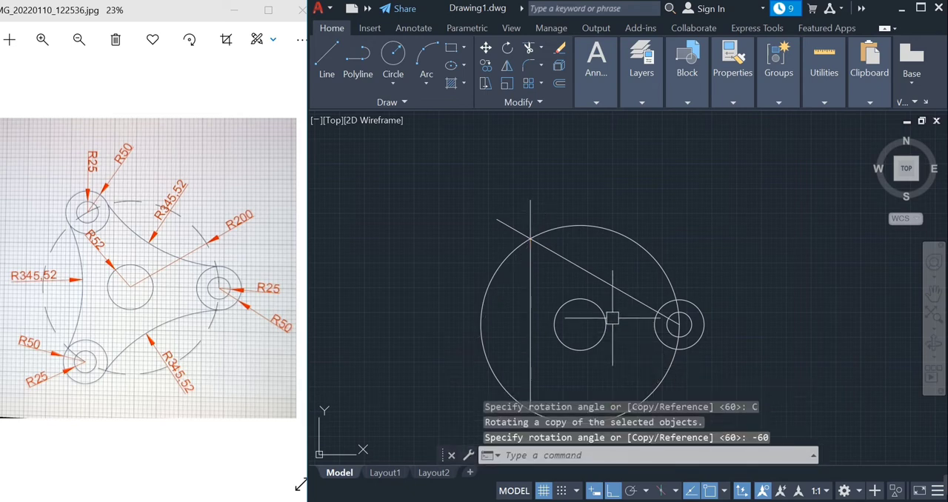
Rotate a copy of the vertical line by -60 degrees about its lower endpoint on the radius 200 circle
scroll(616, 407, down, 2)
middle_drag(620, 382, 586, 251)
scroll(586, 251, up, 2)
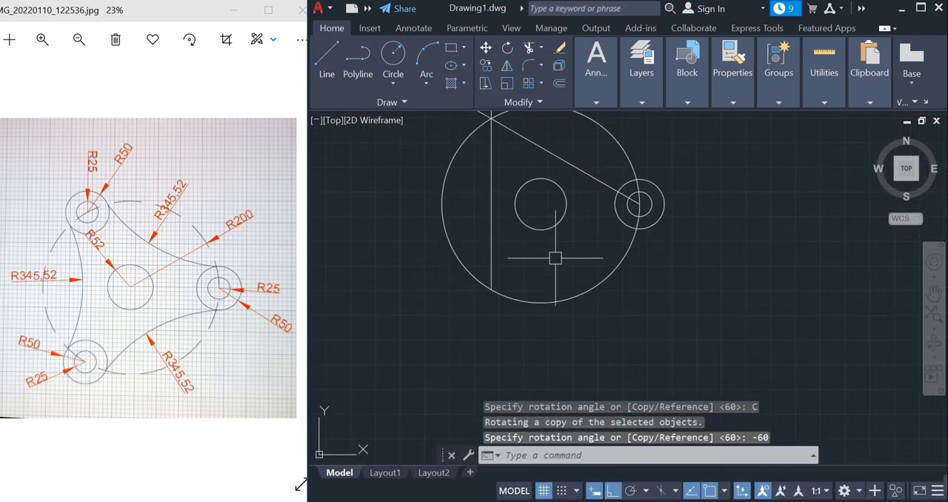
middle_drag(534, 267, 544, 296)
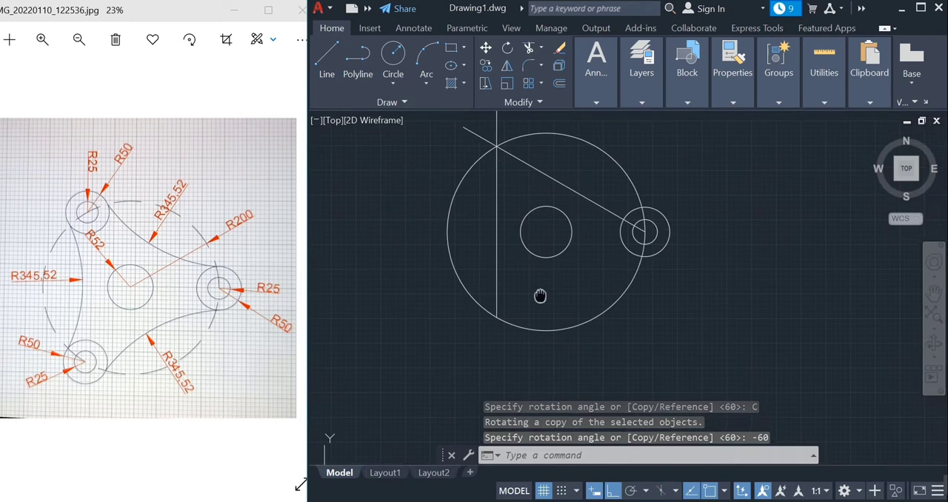
click(497, 292)
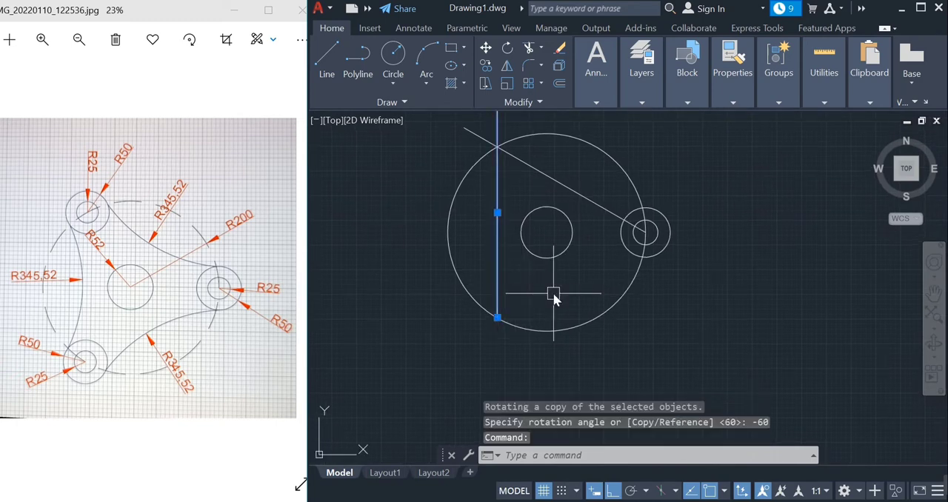
text(ro)
key(Escape)
key(Return)
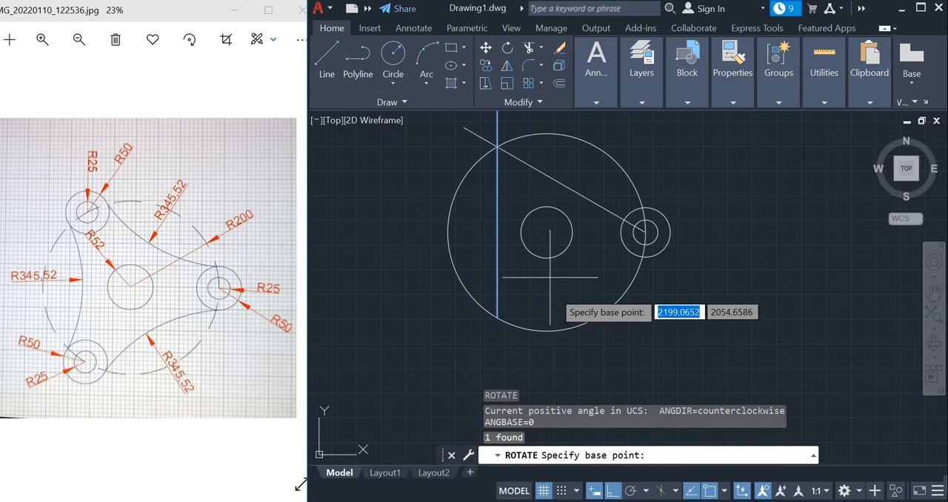
click(496, 317)
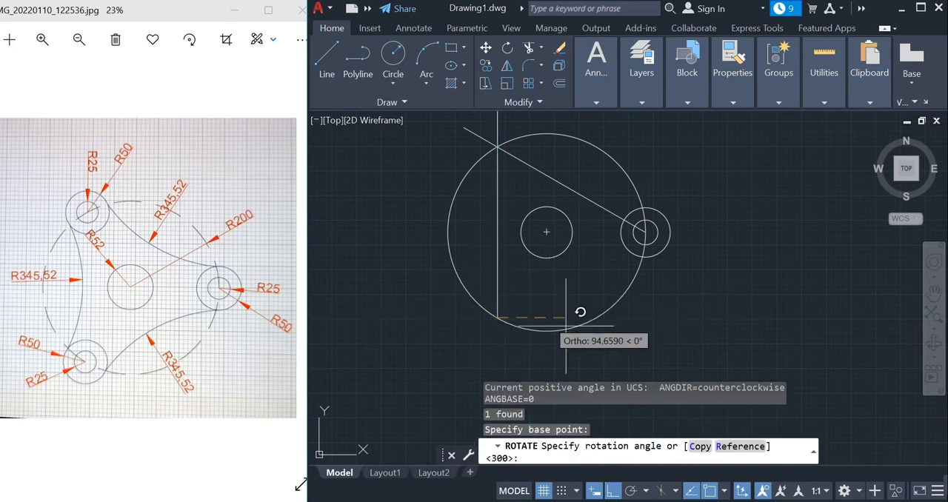
click(698, 447)
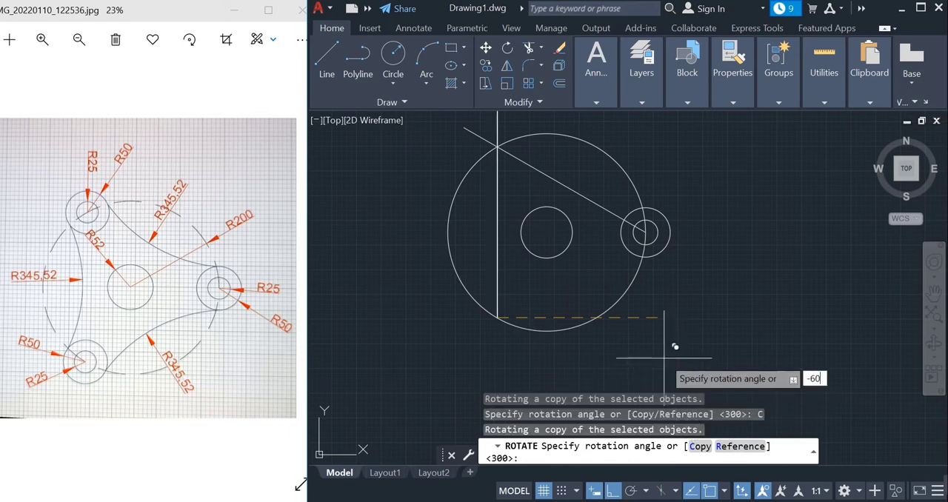
text(-60)
key(Return)
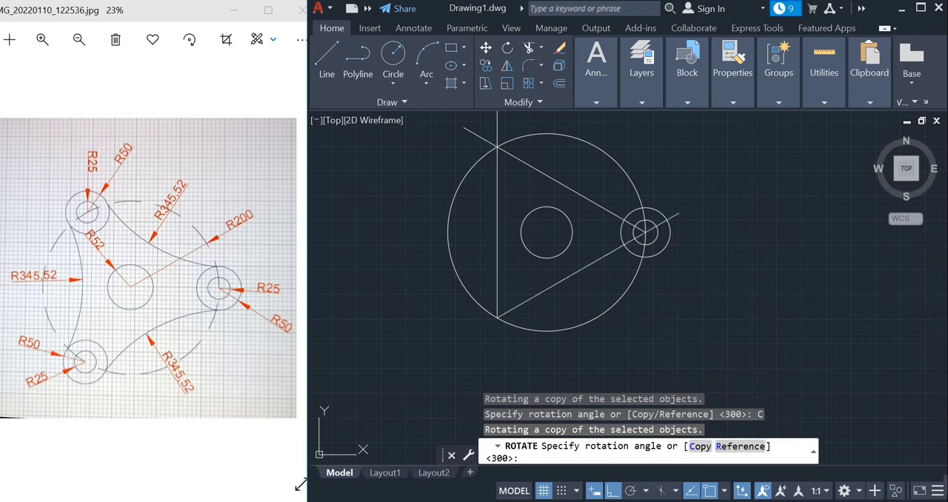
Copy the two small concentric circles from their centre to the upper-left and lower-left corners of the triangle on the radius 200 circle
scroll(728, 270, up, 3)
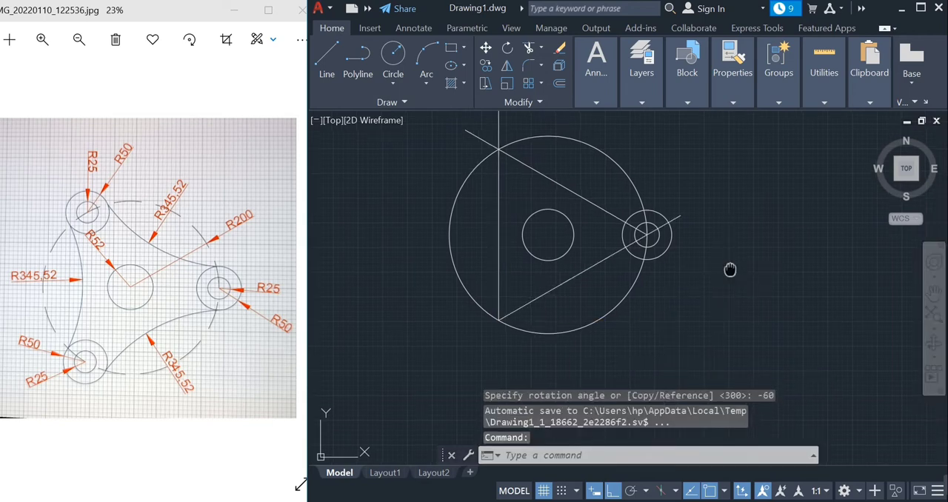
middle_drag(755, 302, 838, 319)
scroll(837, 319, down, 2)
key(Escape)
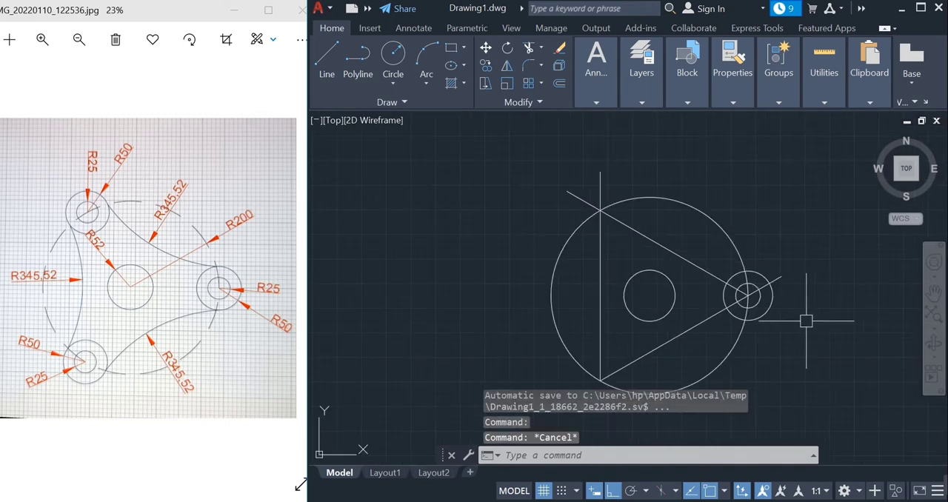
scroll(783, 312, up, 2)
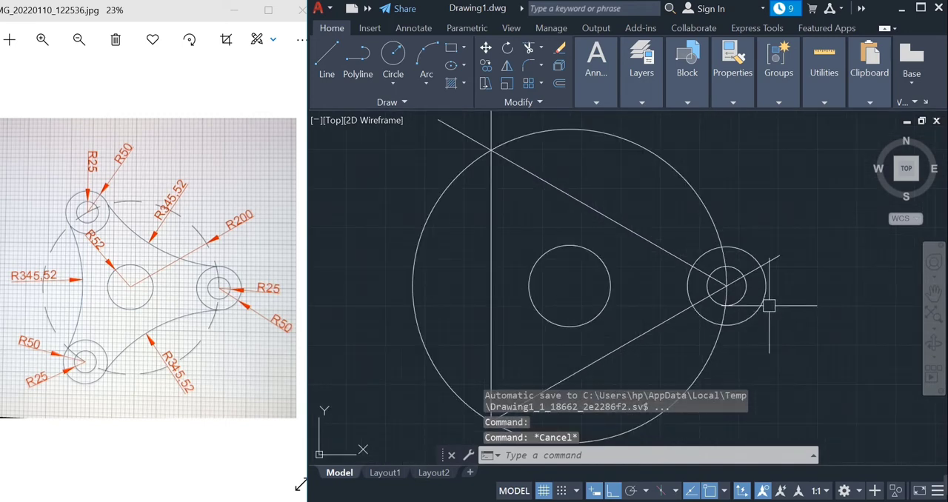
click(765, 300)
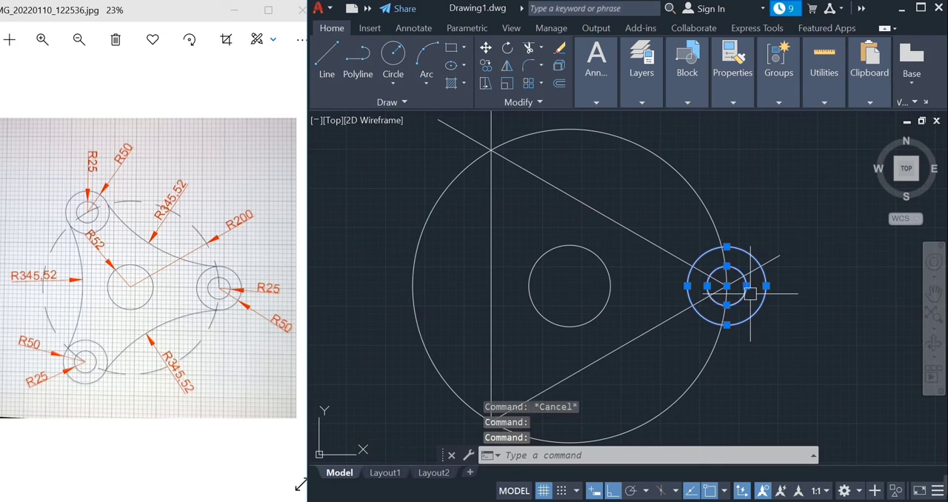
text(co)
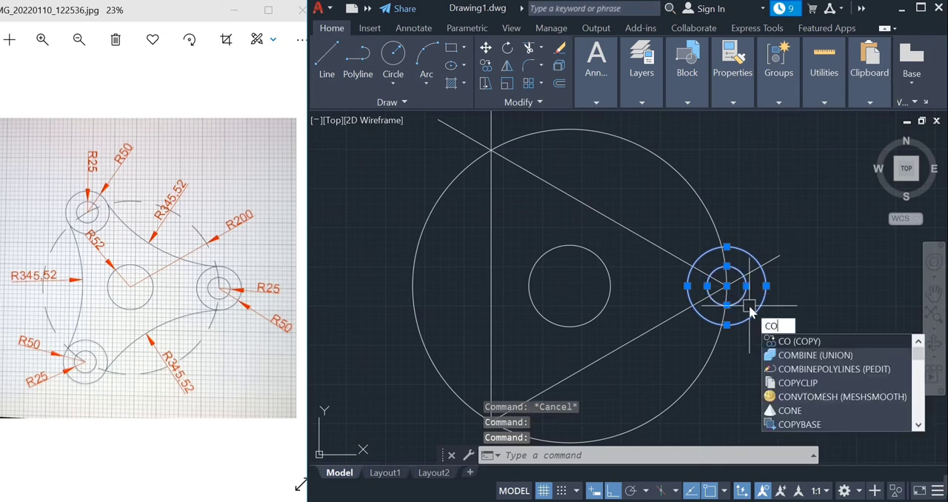
key(Return)
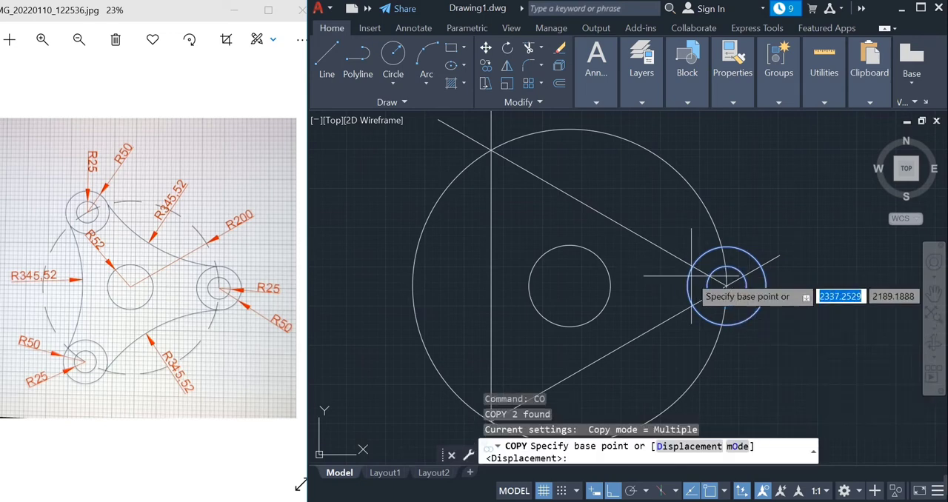
click(726, 286)
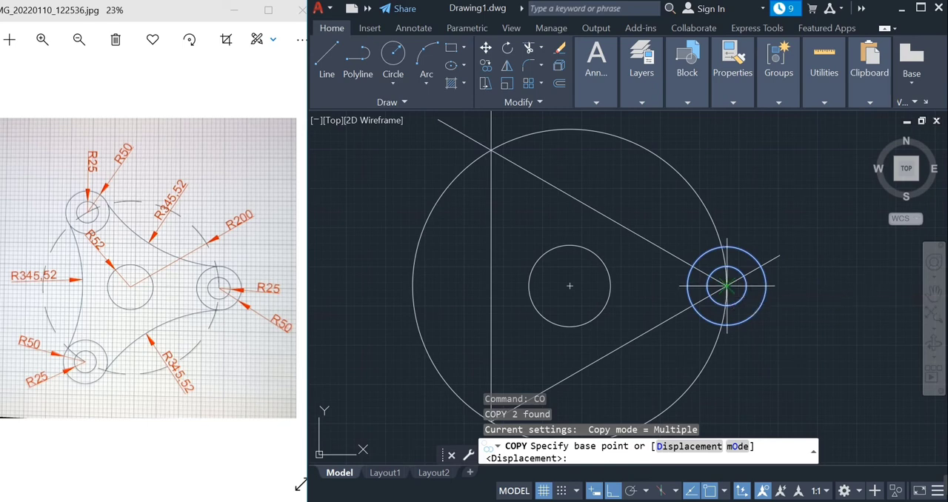
click(727, 286)
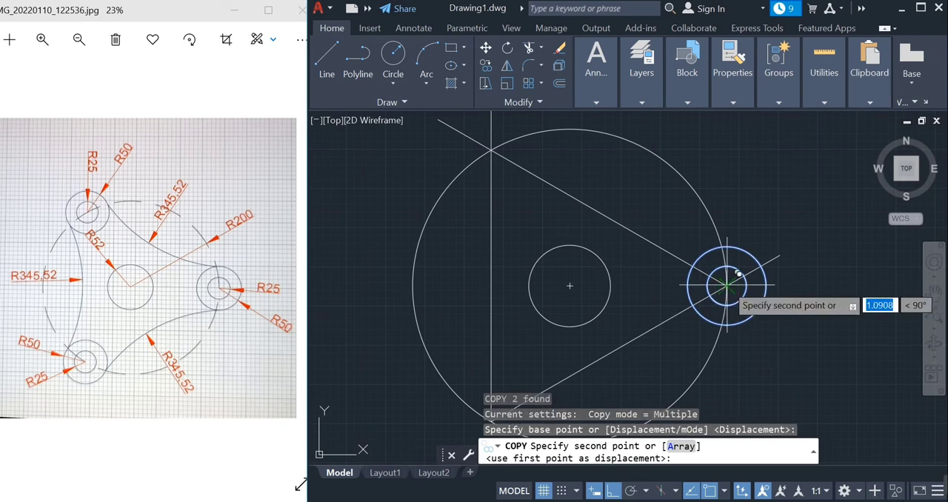
click(493, 148)
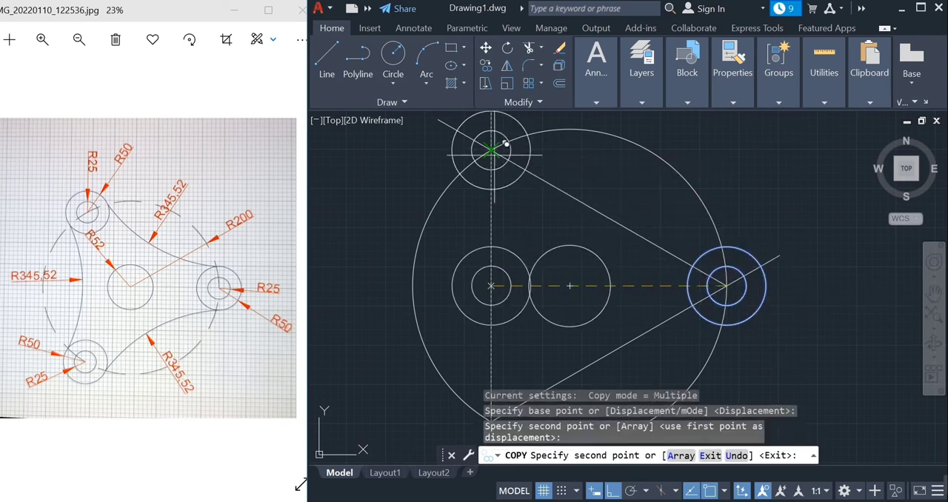
middle_drag(515, 325, 517, 235)
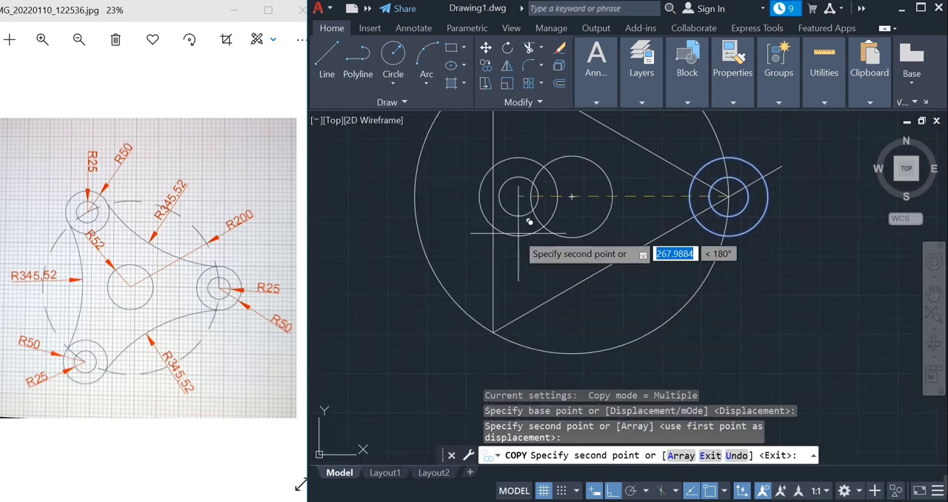
click(493, 332)
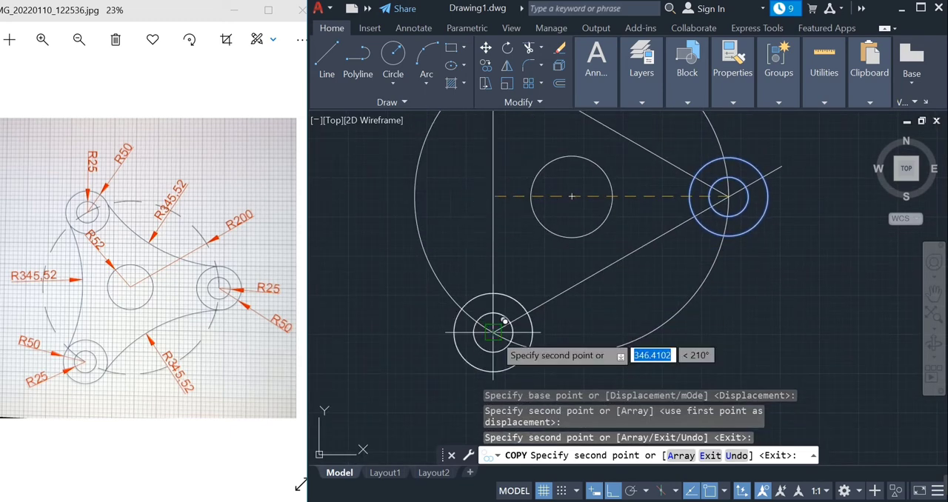
key(Escape)
Draw a Start, End, Radius arc of 345.52 from the upper-left radius 50 circle's right-hand crossing with the large circle to the right radius 50 circle's top quadrant
scroll(493, 271, down, 3)
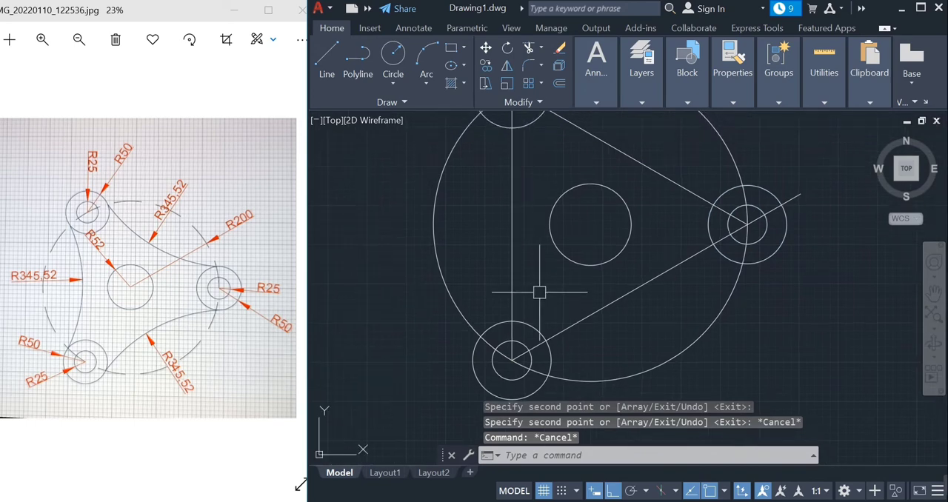
middle_drag(533, 279, 481, 299)
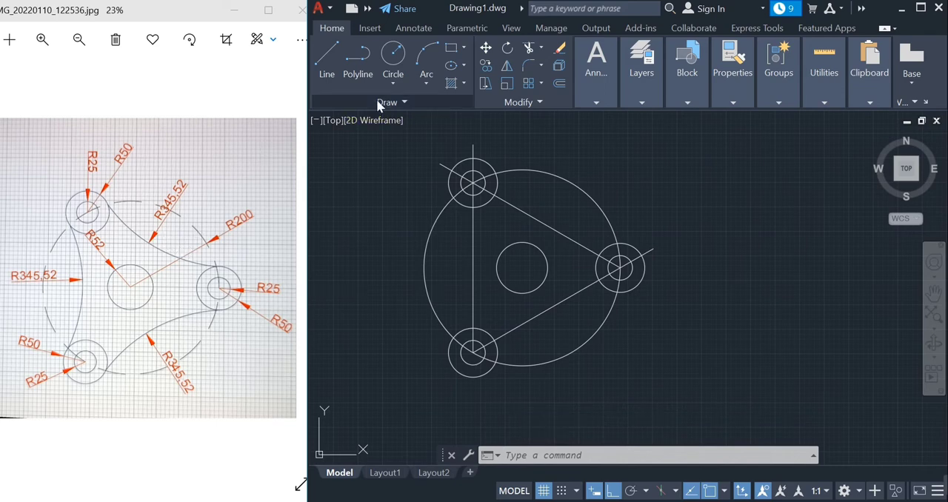
click(425, 86)
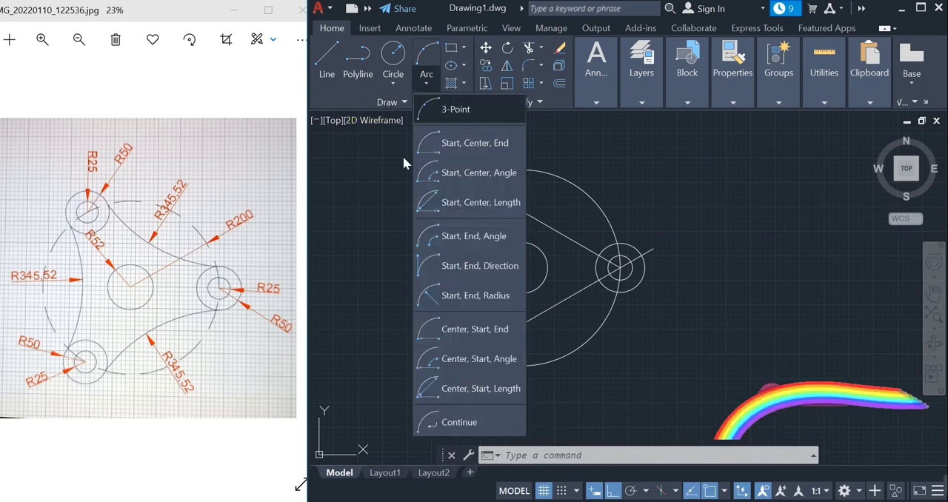
click(452, 296)
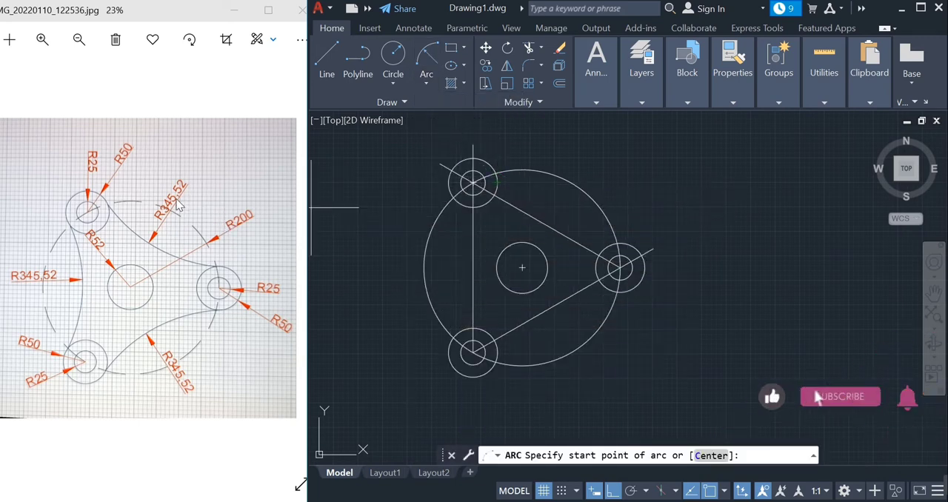
click(474, 182)
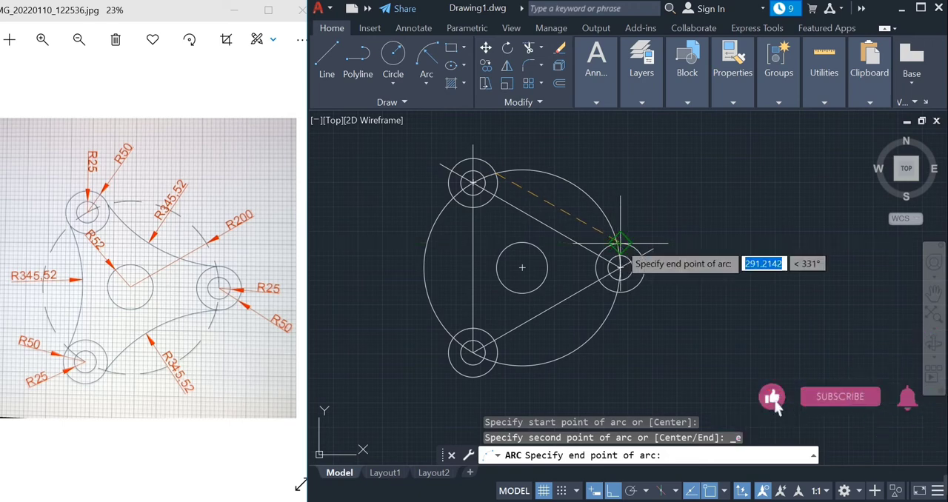
click(621, 242)
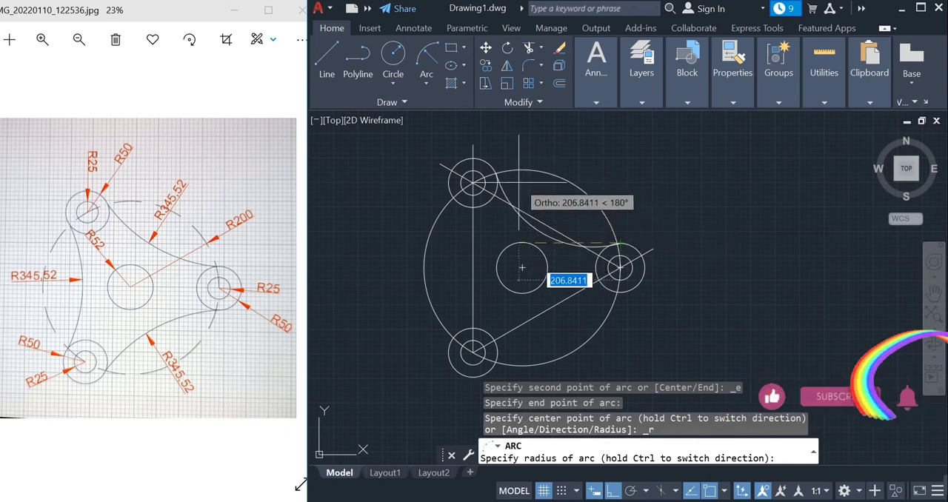
text(345)
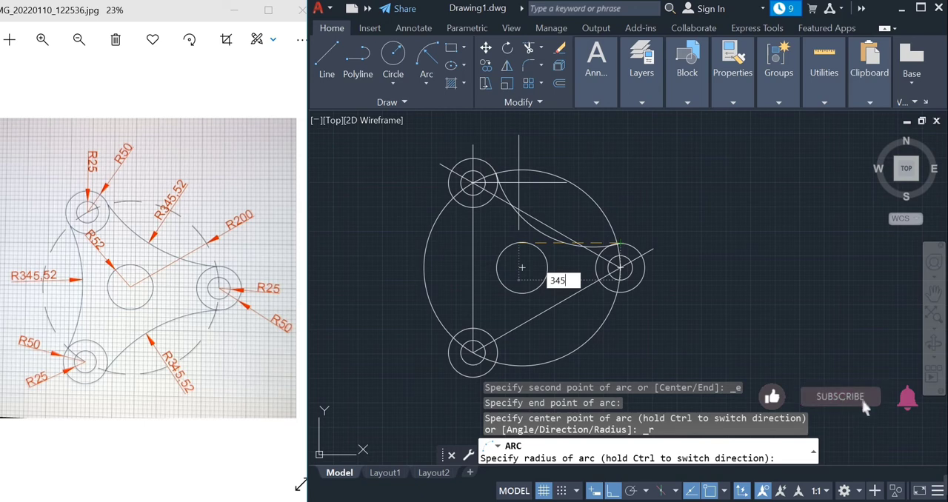
text(.52)
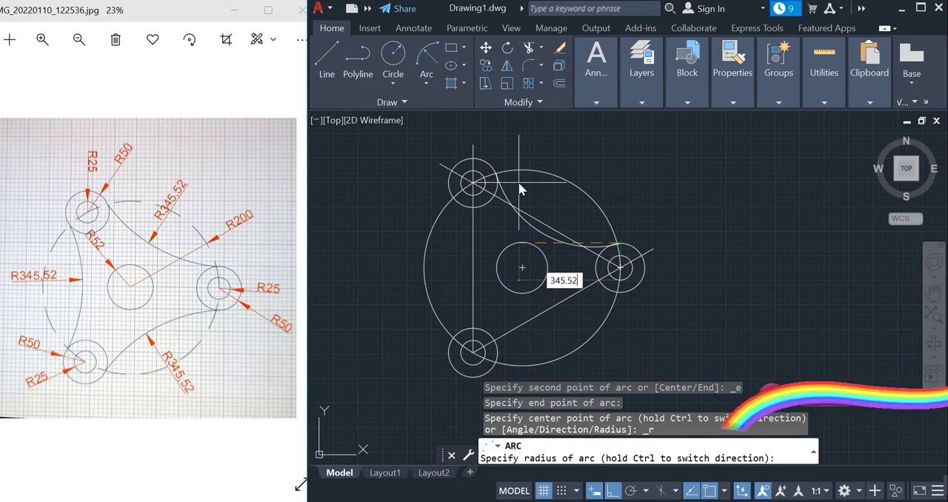
key(Return)
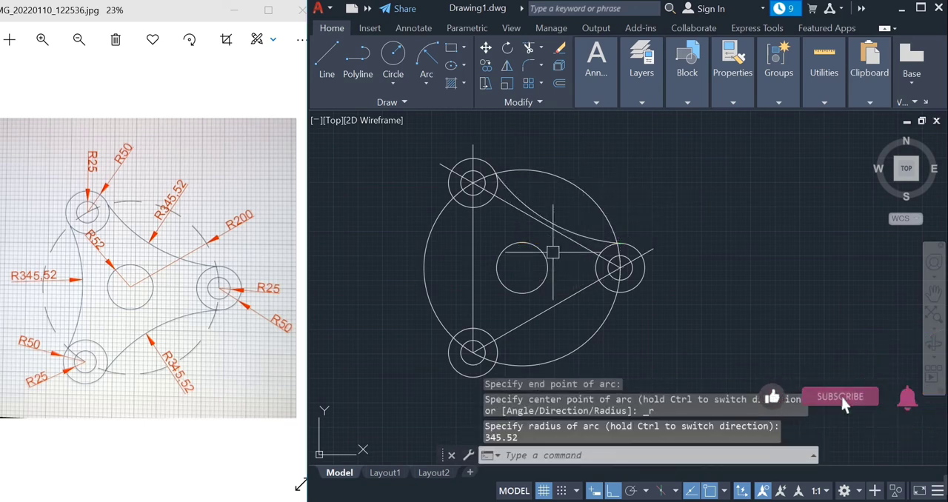
Draw a radius 345.52 arc between the outer crossings of the lower-left and upper-left radius 50 circles with the radius 200 circle, starting at the lower one
middle_drag(553, 253, 612, 235)
scroll(577, 211, up, 2)
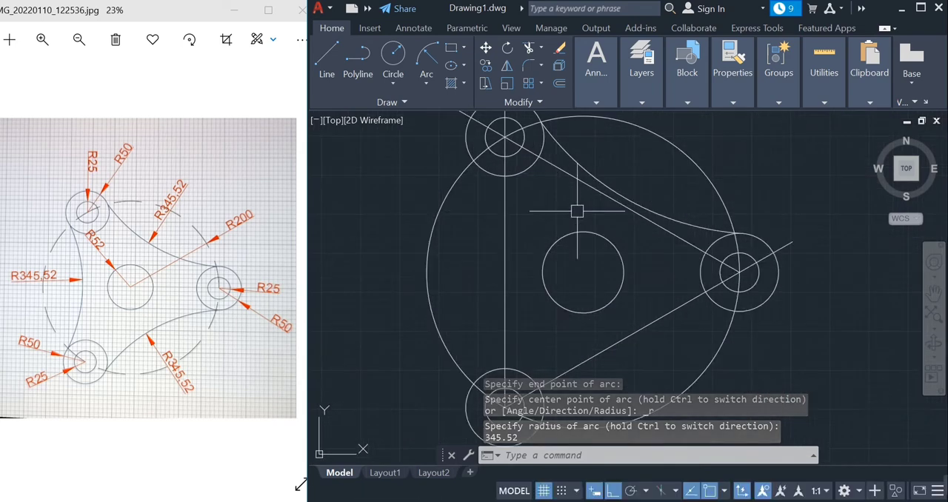
click(423, 60)
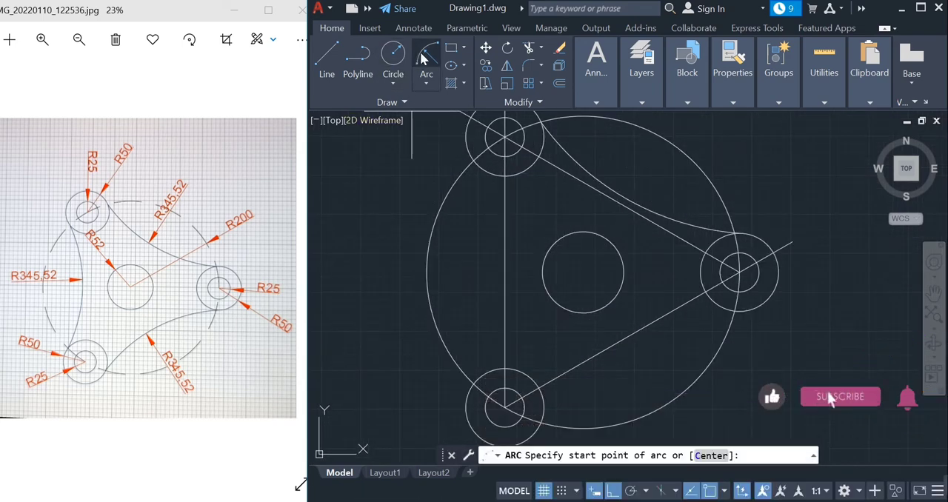
click(474, 384)
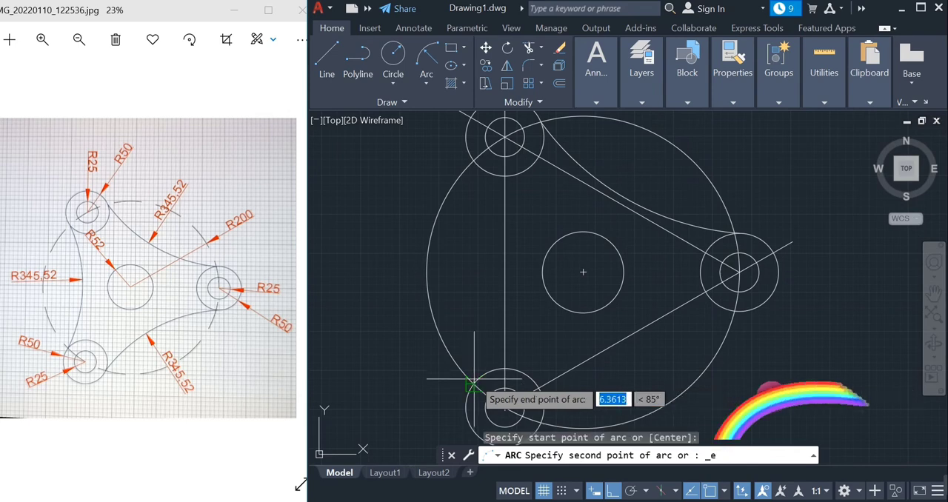
click(474, 159)
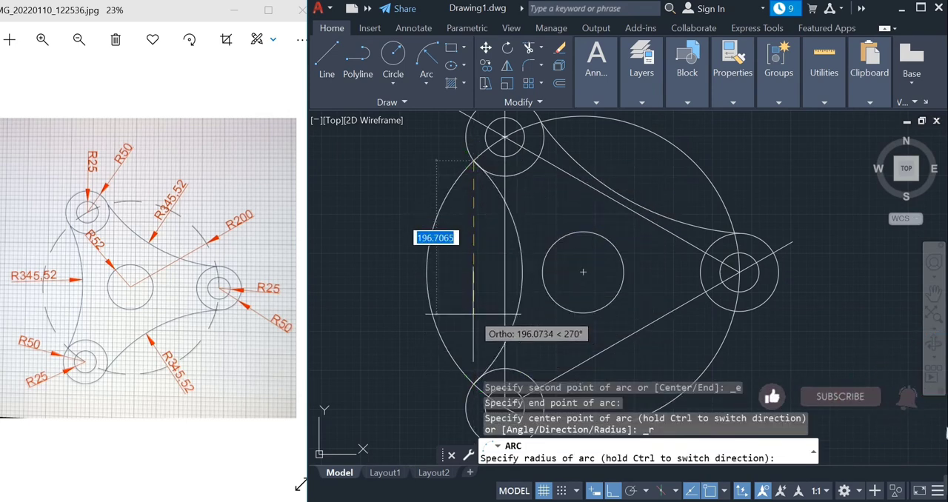
text(3)
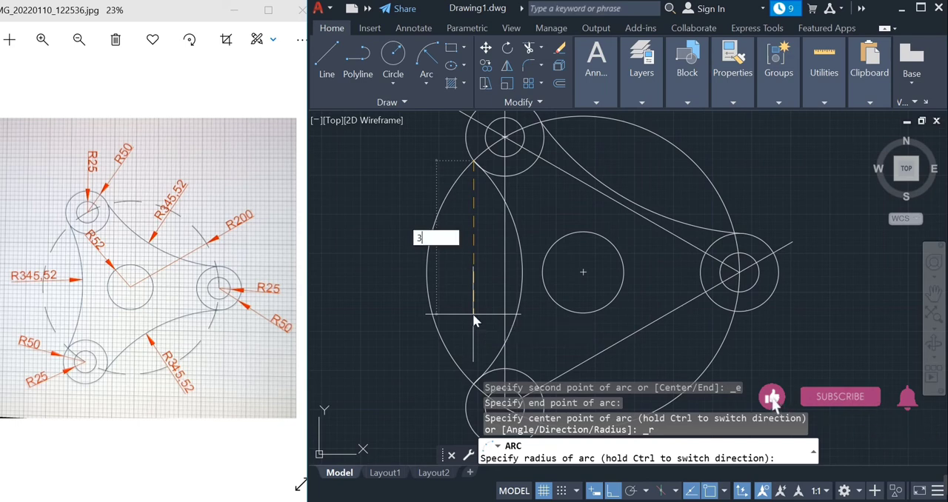
text(45)
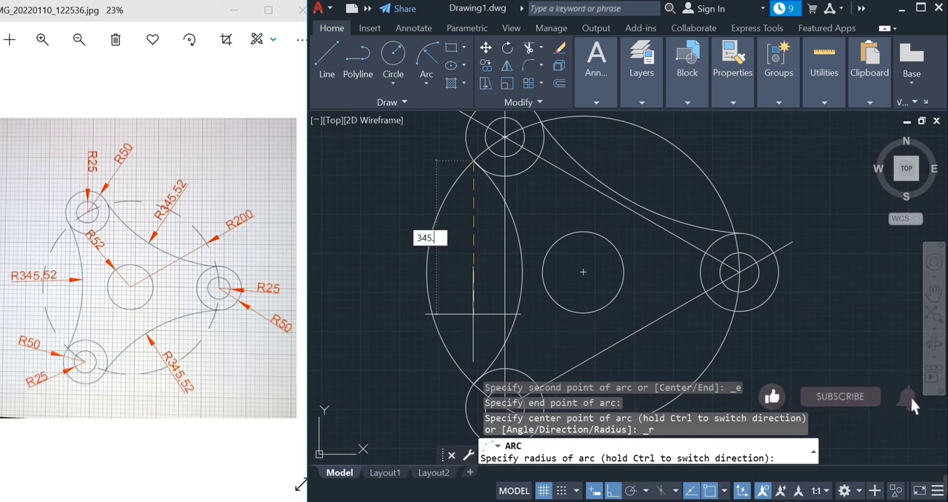
text(.52)
key(Return)
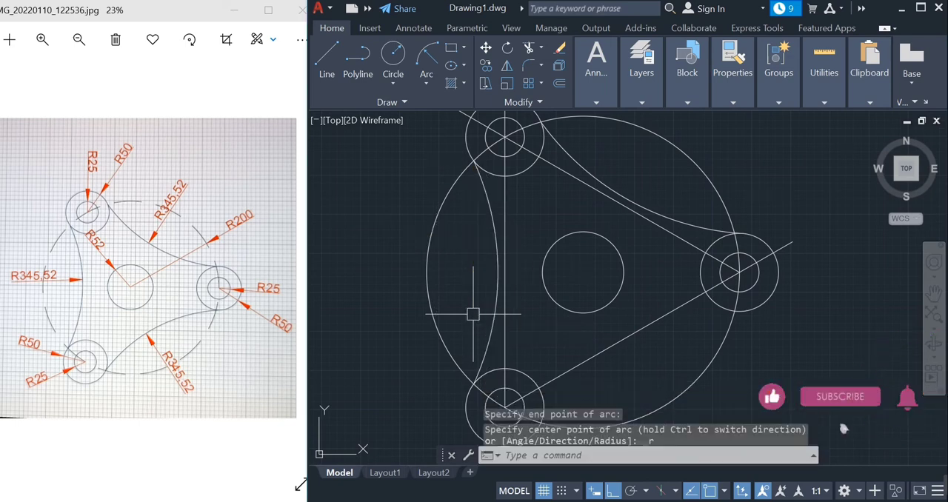
middle_drag(587, 319, 556, 254)
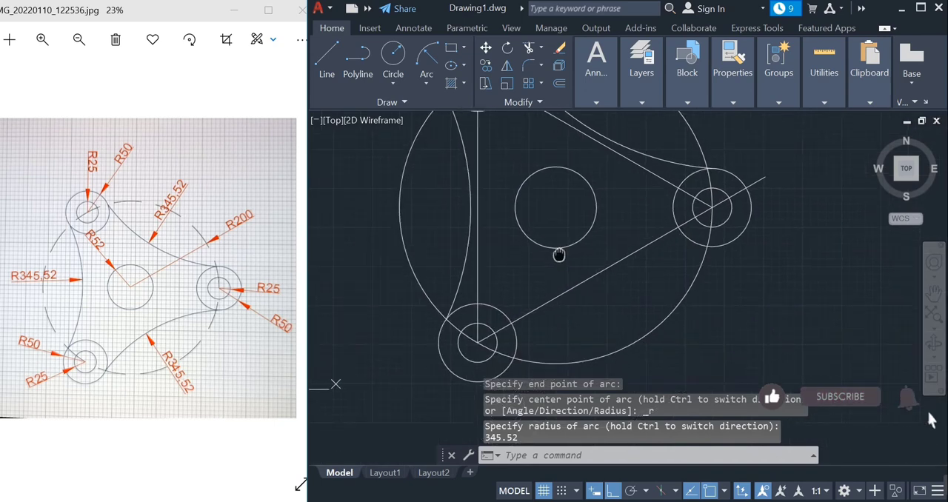
Draw a radius 345.52 arc from the right radius 50 circle's bottom quadrant to the lower-left radius 50 circle's right-hand crossing with the large circle
click(427, 58)
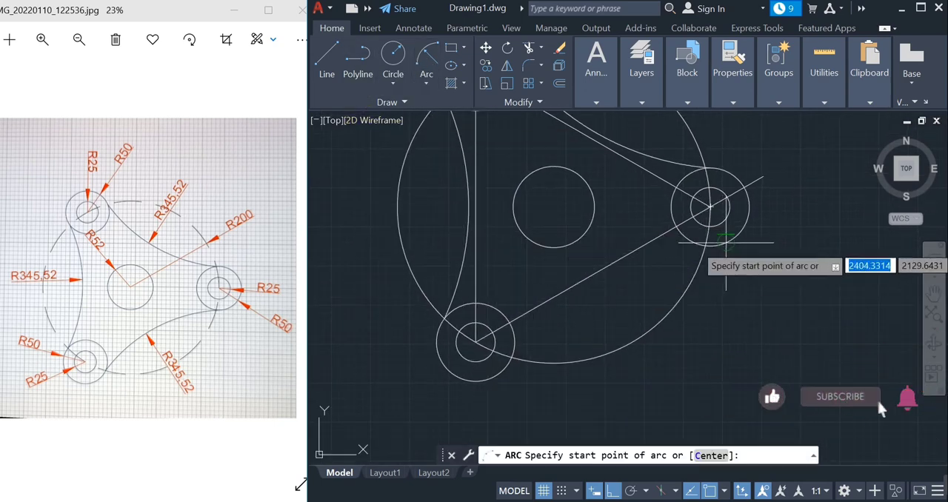
click(709, 247)
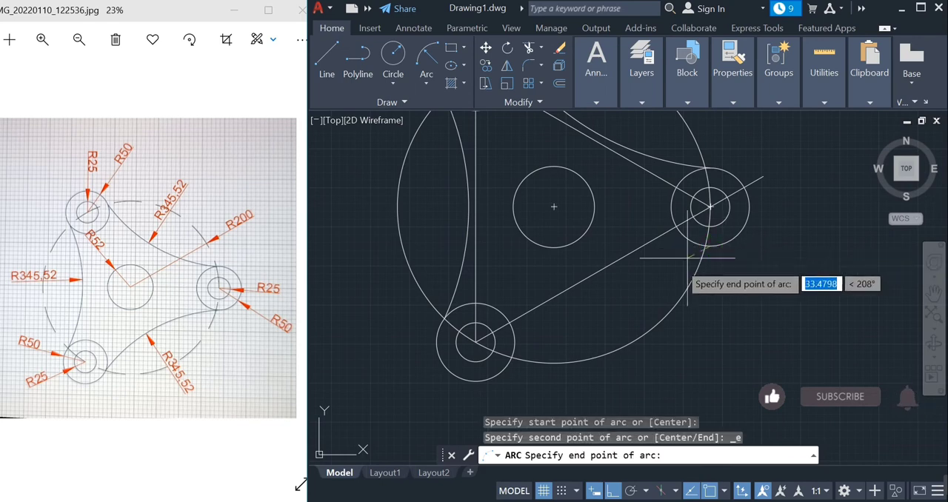
click(511, 357)
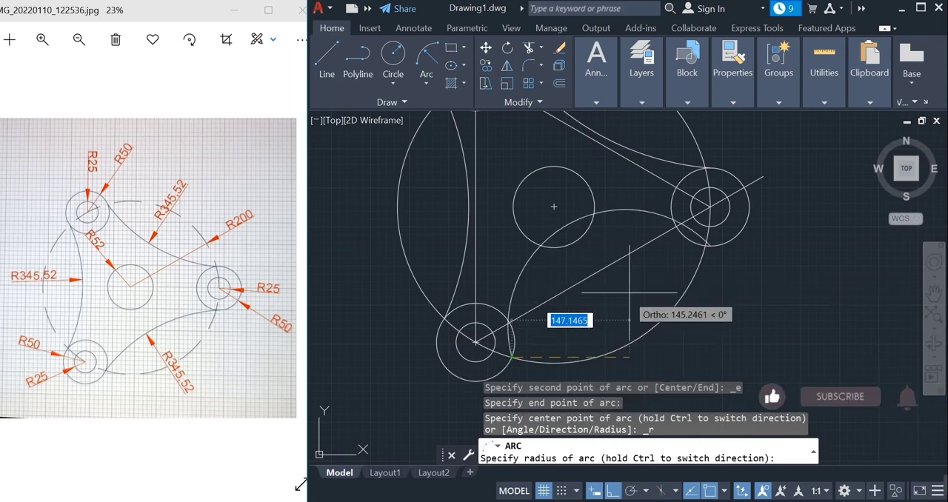
text(34)
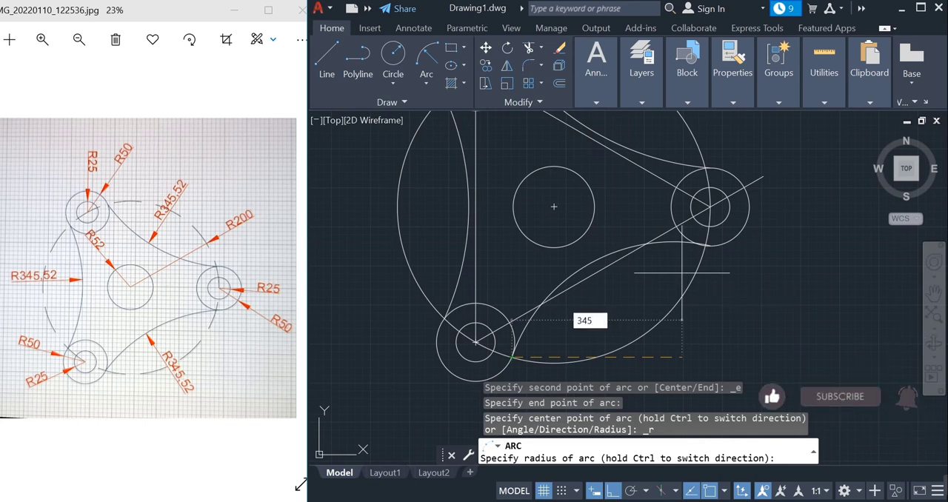
text(5)
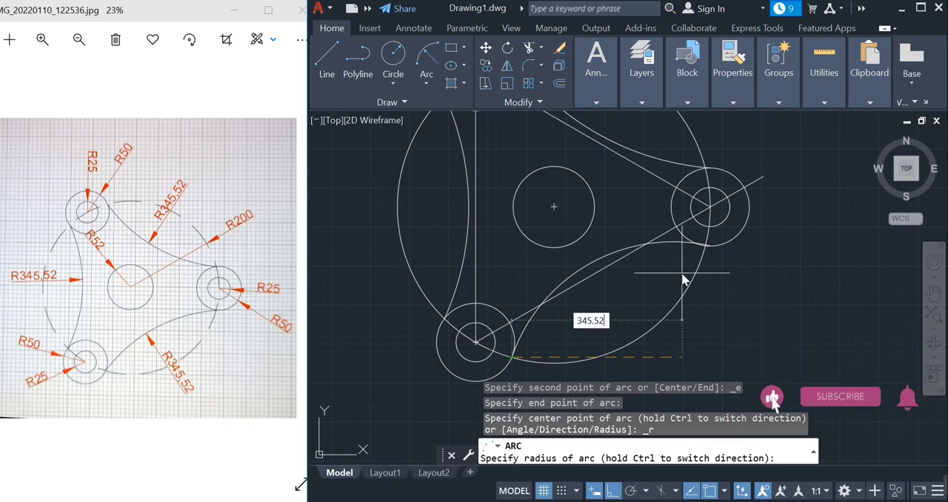
text(2)
key(Return)
key(Escape)
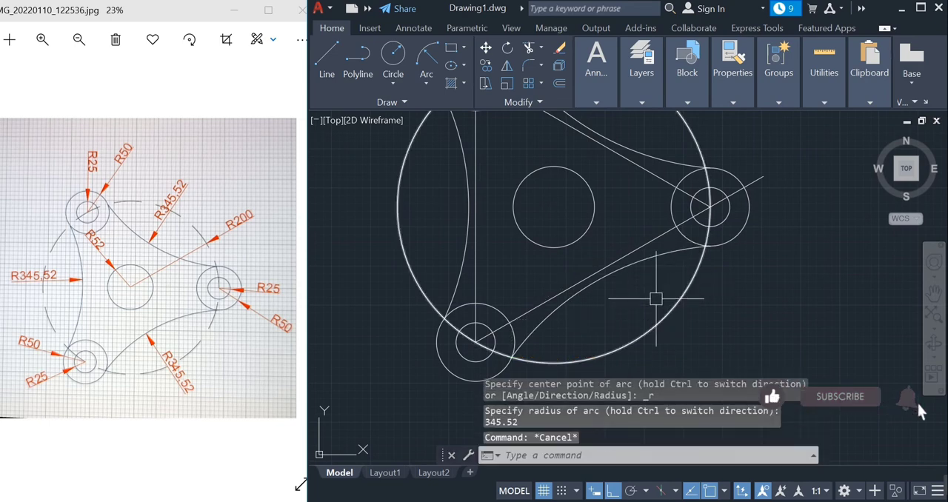
Erase the three straight construction lines joining the corner circles' centres
scroll(681, 273, down, 3)
scroll(612, 182, up, 4)
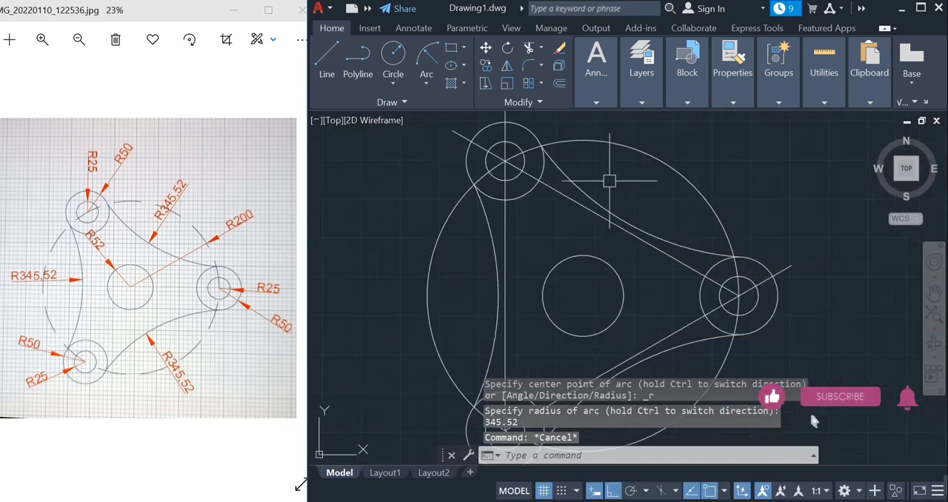
click(557, 210)
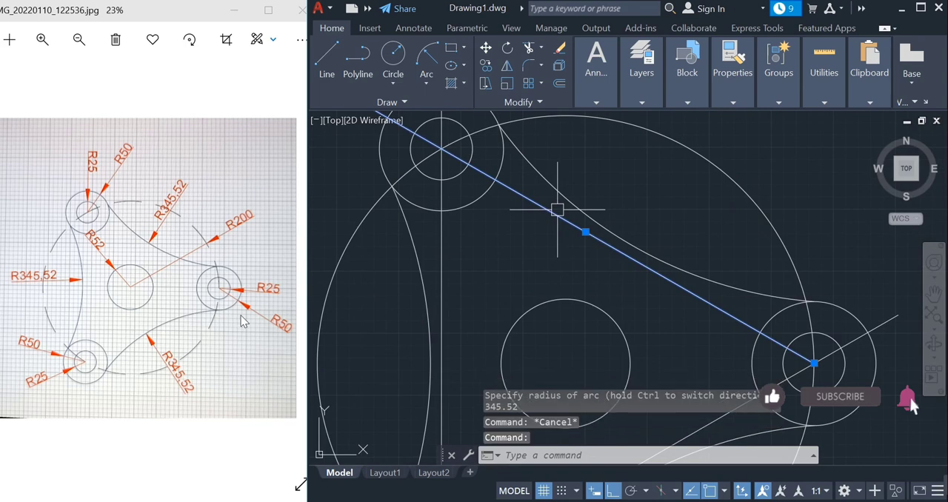
click(443, 259)
scroll(490, 265, down, 5)
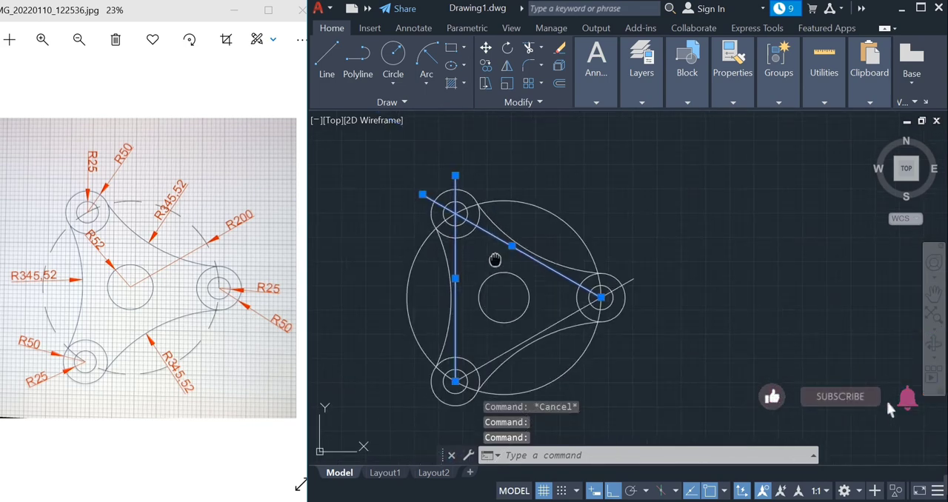
scroll(514, 222, up, 5)
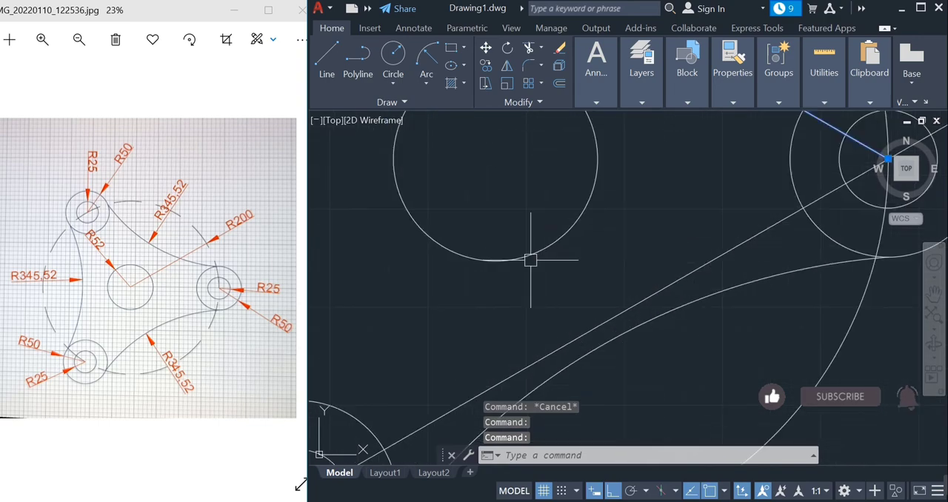
click(607, 324)
key(Delete)
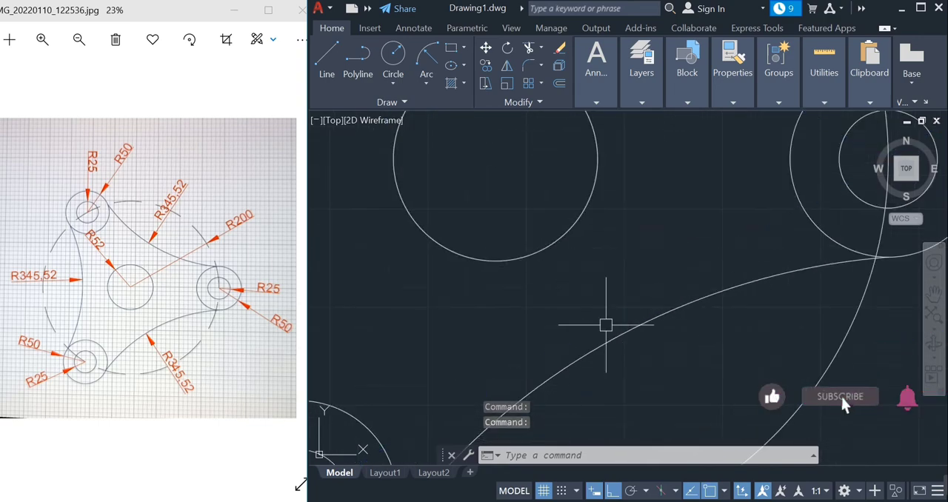
Maximize the drawing window and examine the whole three-lobed plate in an enlarged, centred view
scroll(640, 323, down, 4)
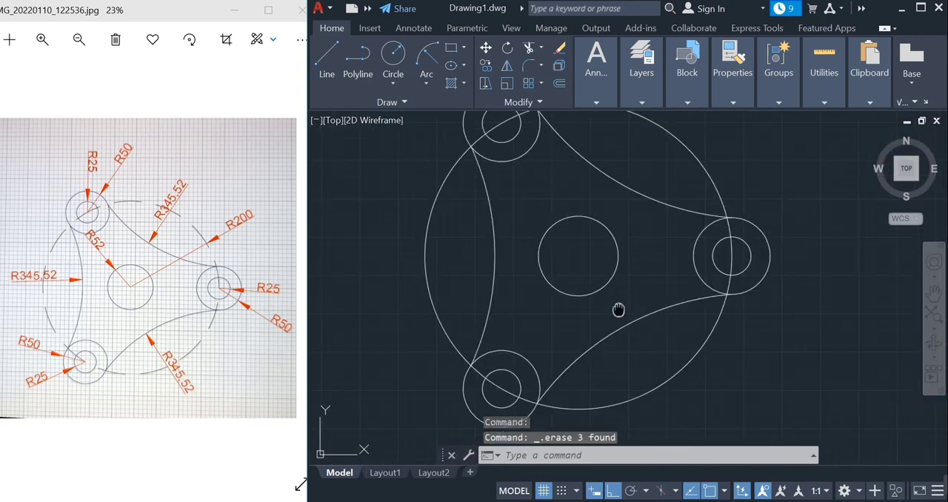
mouse_move(721, 363)
middle_down()
mouse_move(736, 377)
mouse_move(686, 355)
mouse_move(658, 356)
middle_up()
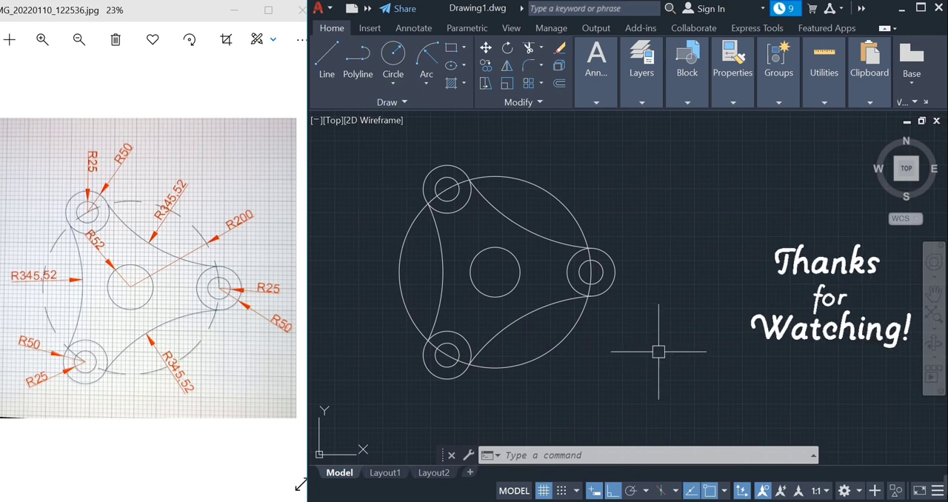
scroll(660, 351, up, 2)
scroll(662, 345, down, 2)
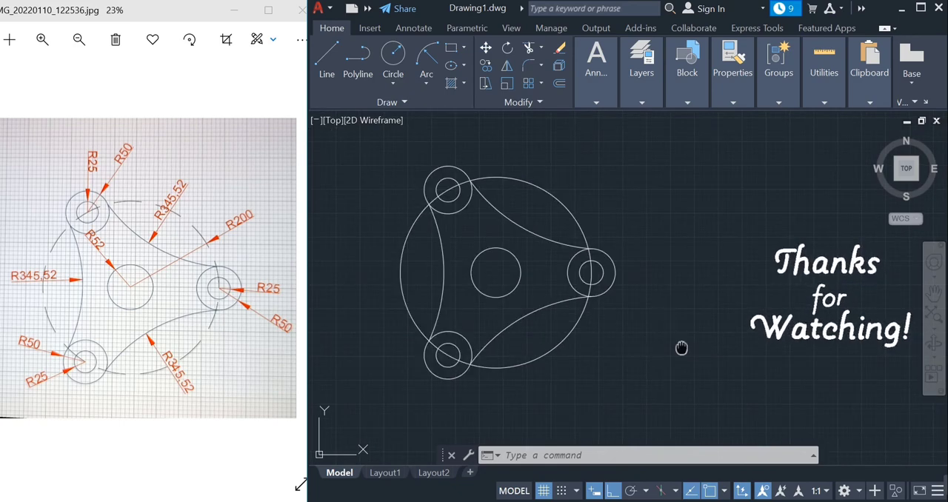
middle_drag(681, 347, 672, 334)
click(921, 8)
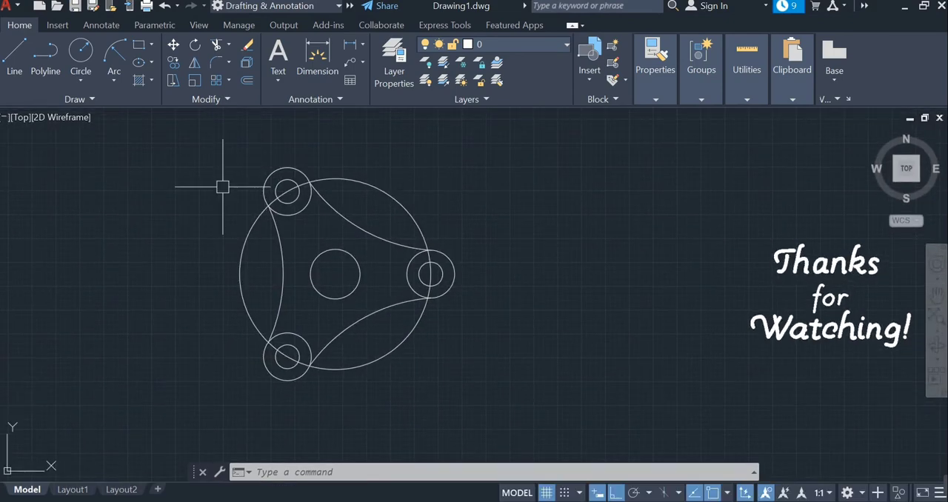
scroll(221, 219, up, 2)
middle_drag(222, 220, 302, 211)
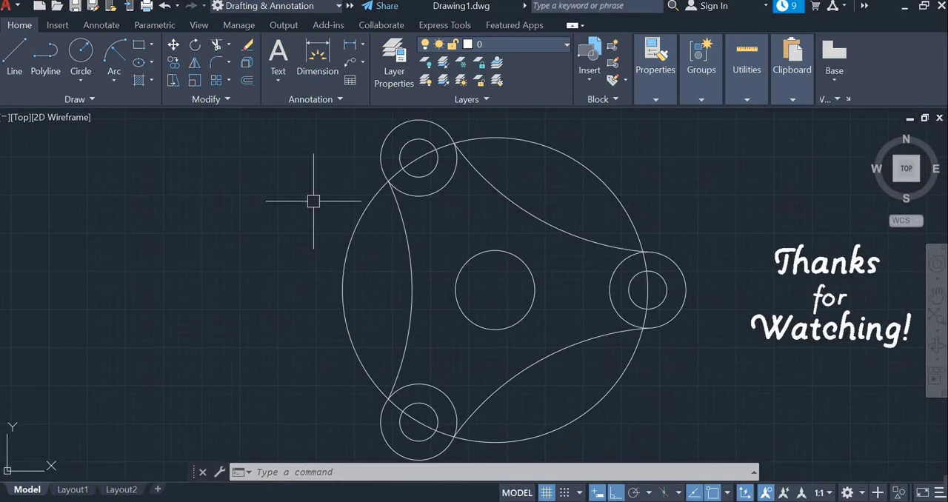